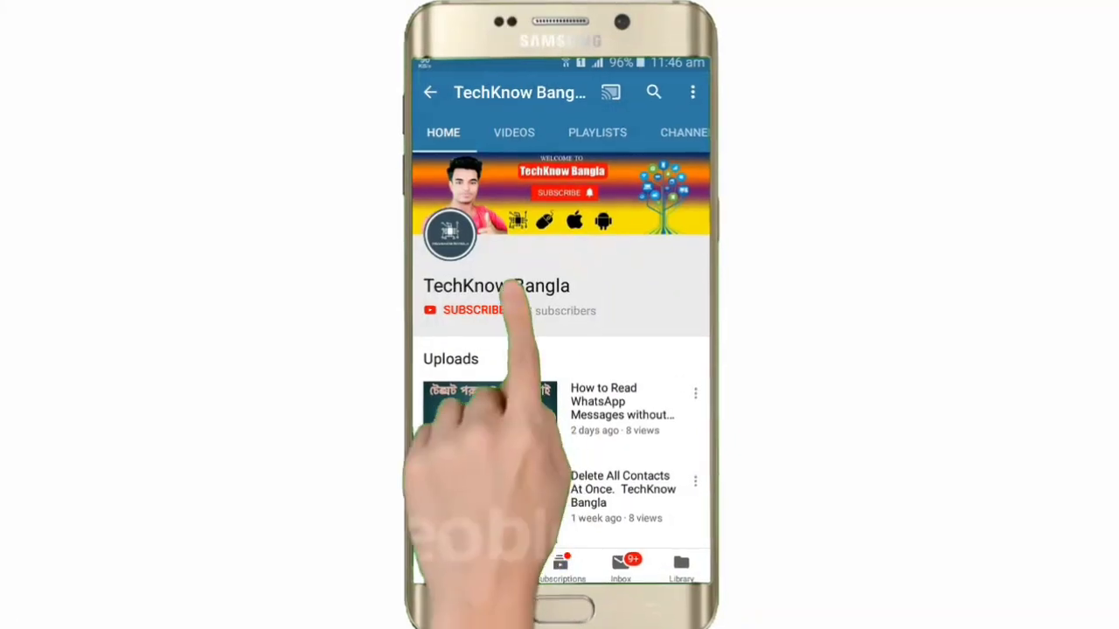
pyautogui.click(470, 305)
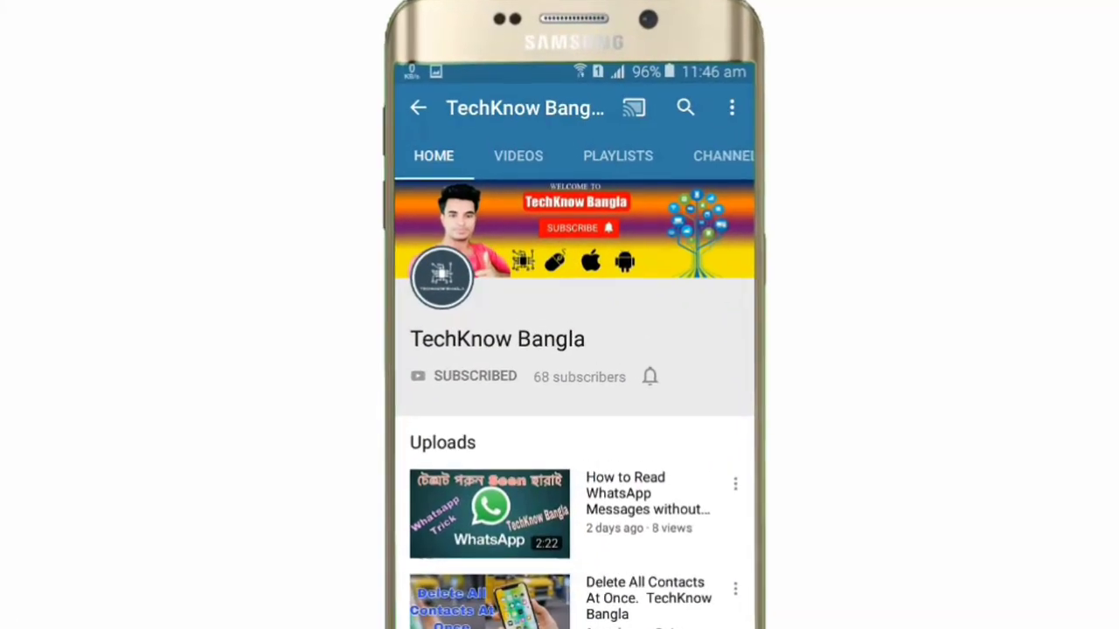
pyautogui.click(640, 355)
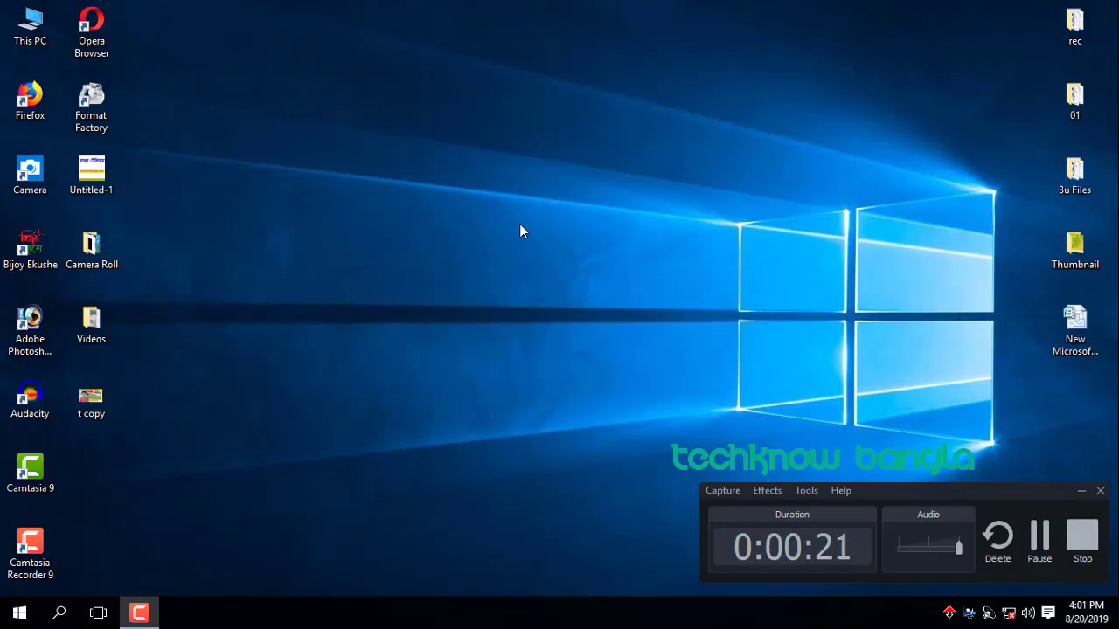
# Launch Camtasia 9 from the desktop and start a new project.
pyautogui.moveTo(90, 475); pyautogui.dragTo(130, 495)
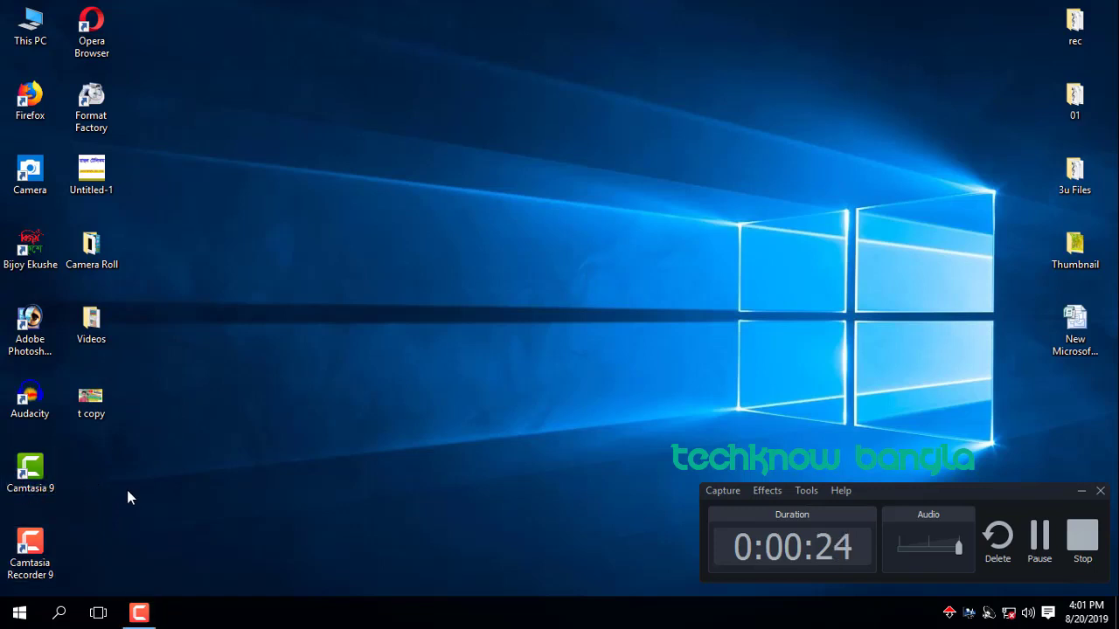
pyautogui.click(36, 475)
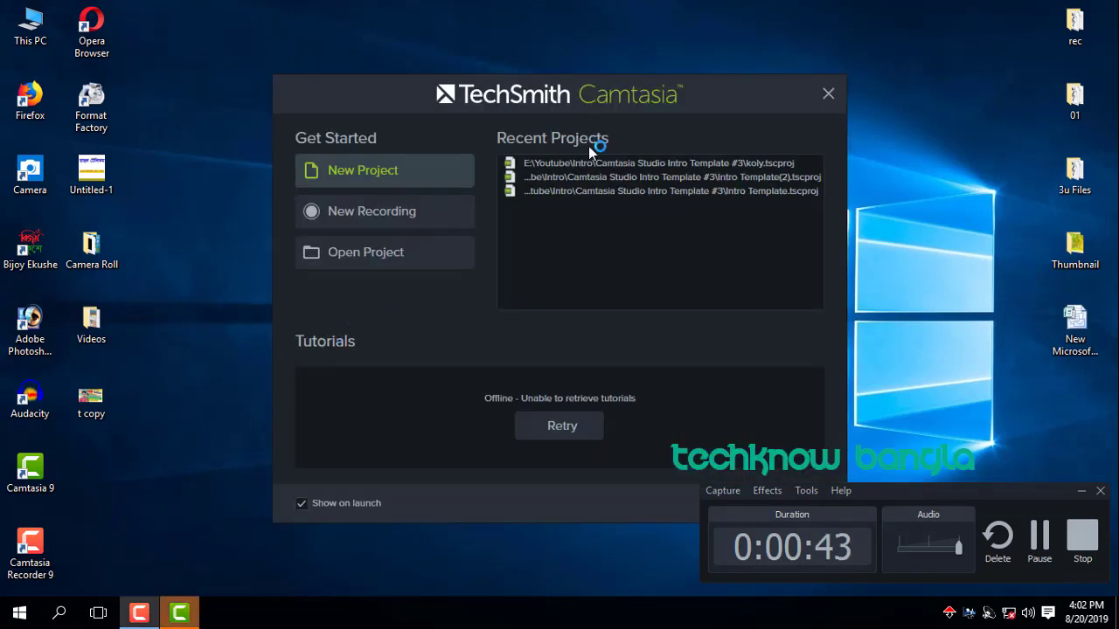
pyautogui.click(376, 172)
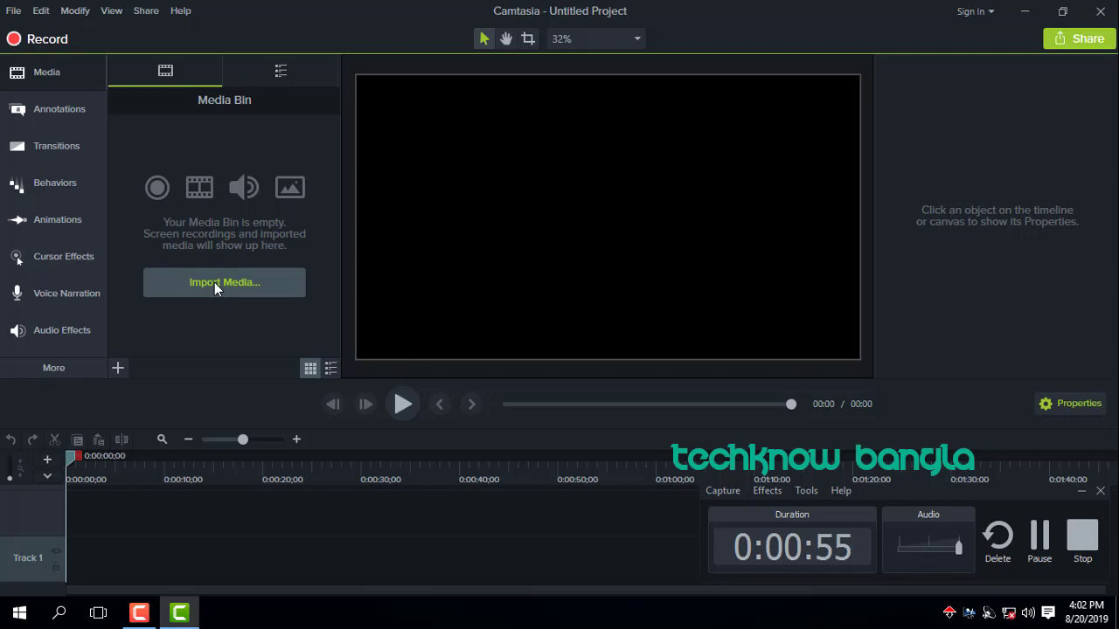
# Import the recording Rec 08-19-19 and place it at the start of the timeline, then minimize the recorder window.
pyautogui.click(239, 280)
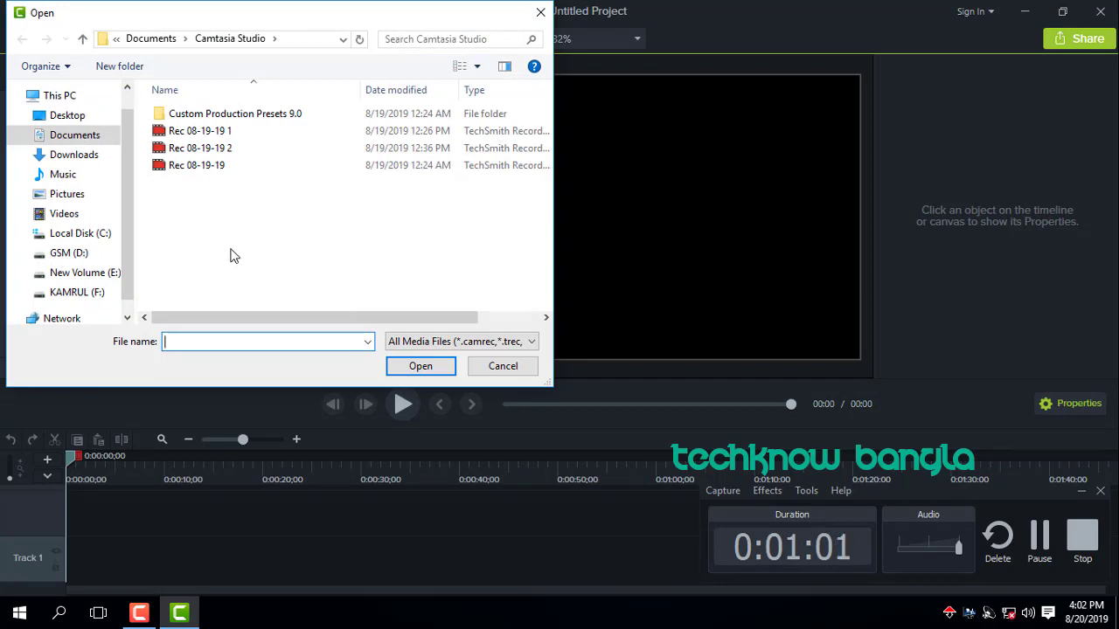
pyautogui.doubleClick(209, 169)
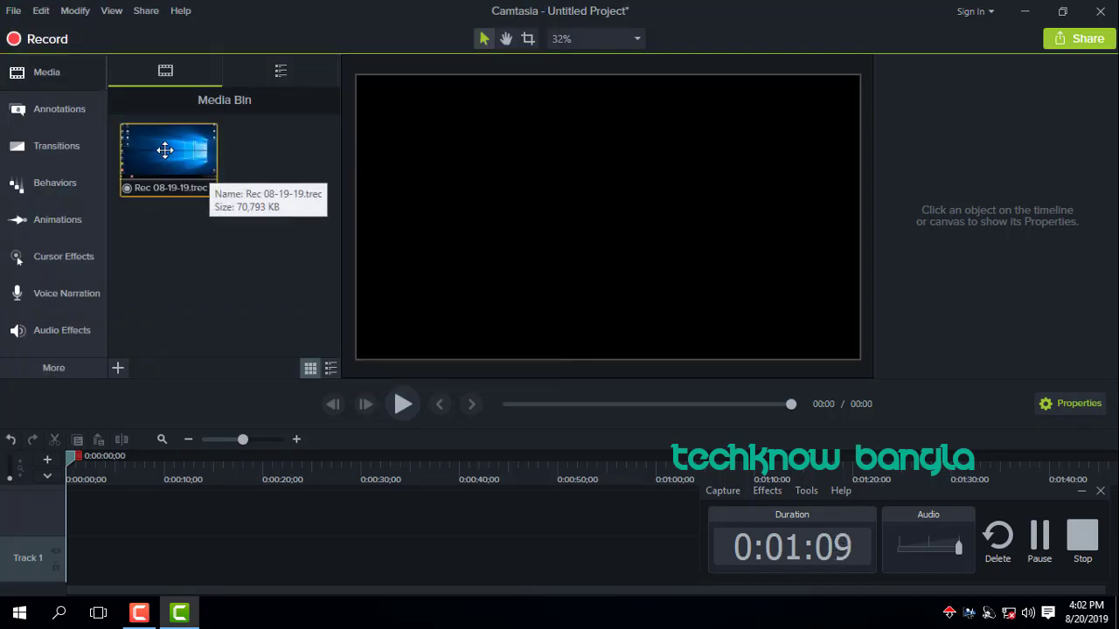
pyautogui.moveTo(166, 152); pyautogui.dragTo(70, 564)
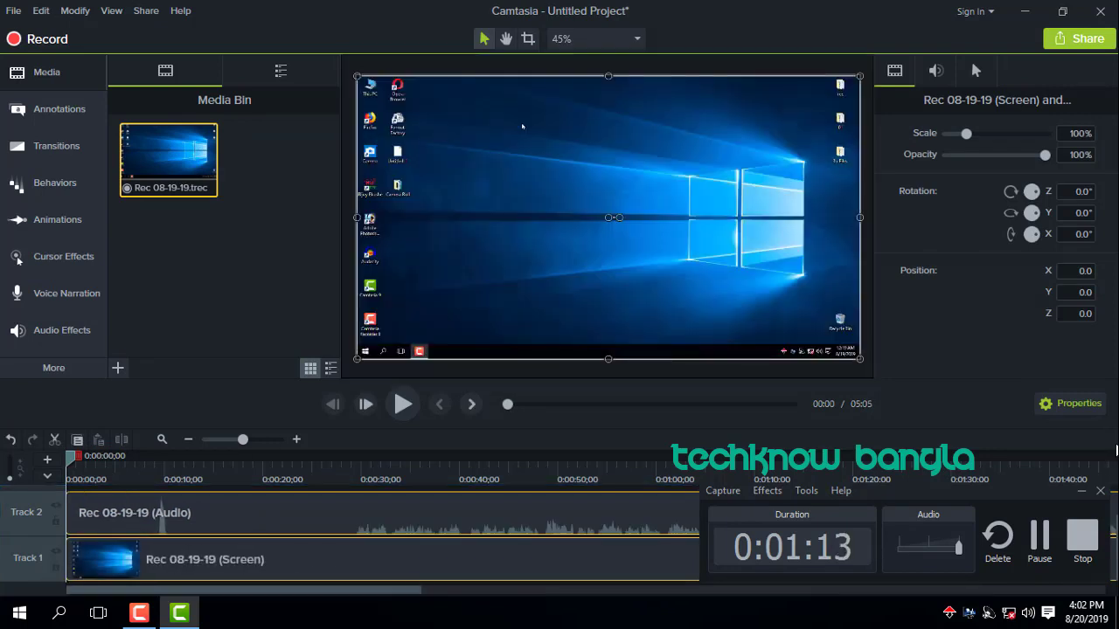
pyautogui.click(1083, 494)
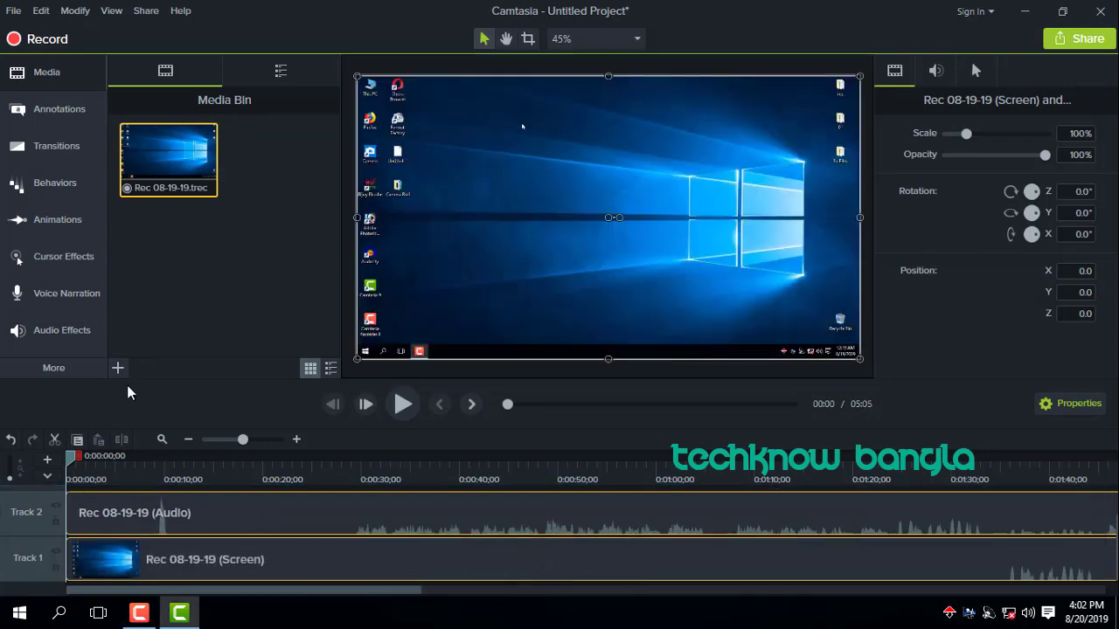
# Examine the separate audio and screen clips on the timeline and play back the opening seconds.
pyautogui.click(417, 558)
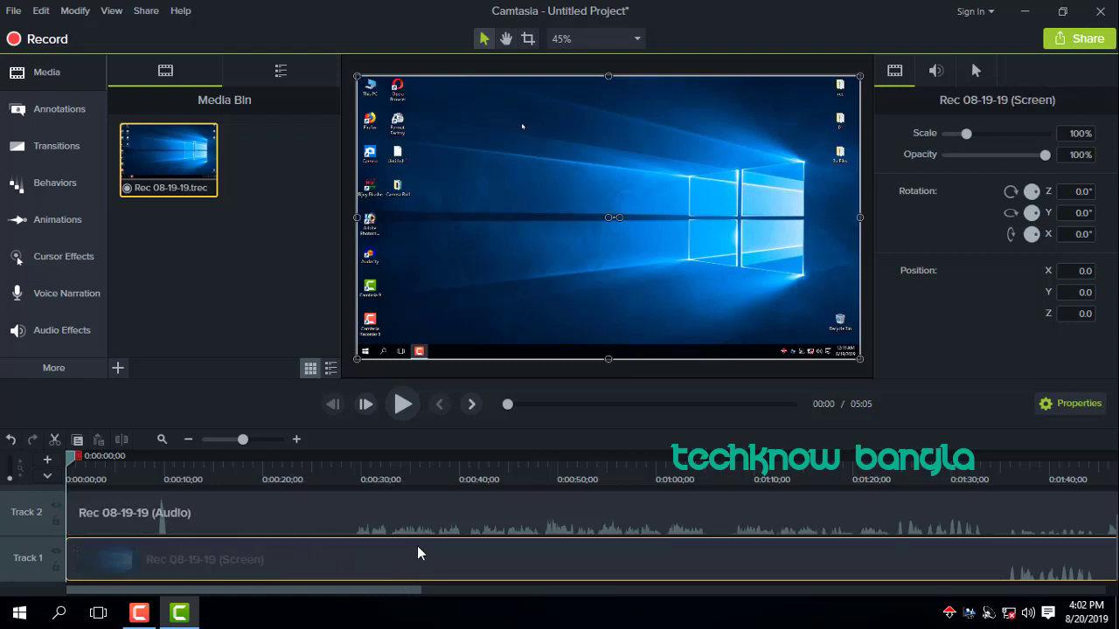
pyautogui.click(419, 507)
pyautogui.click(355, 560)
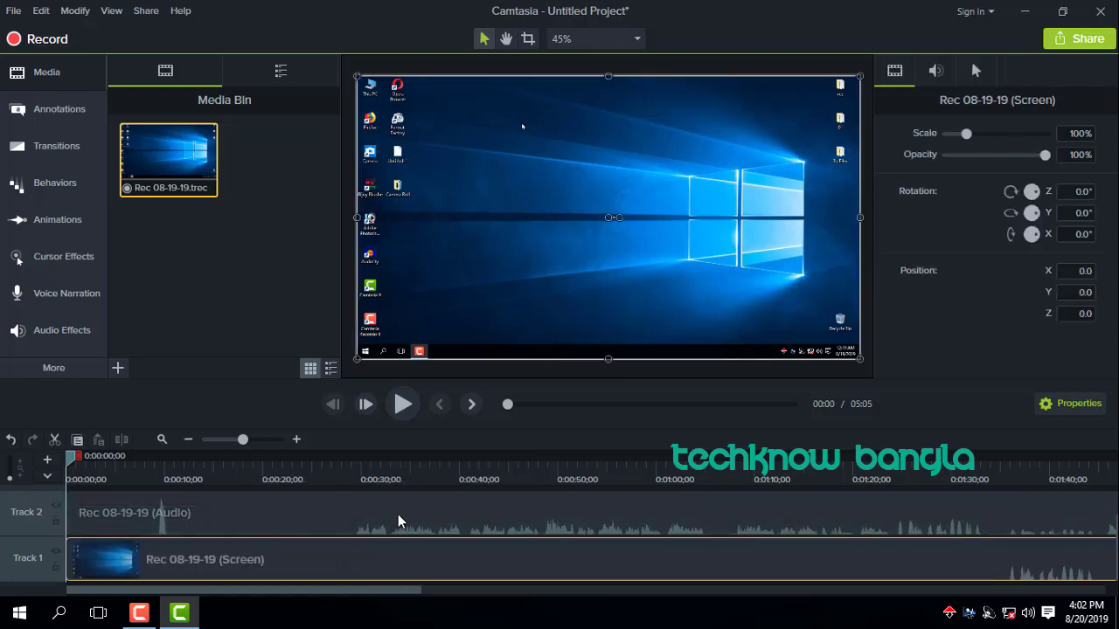
pyautogui.click(399, 513)
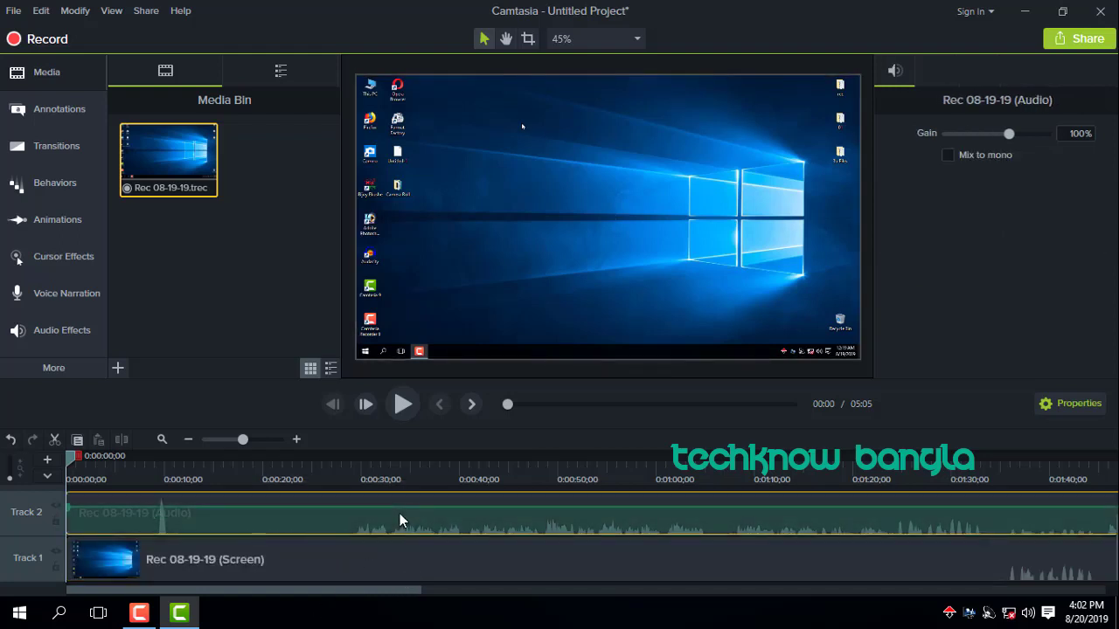
pyautogui.click(403, 404)
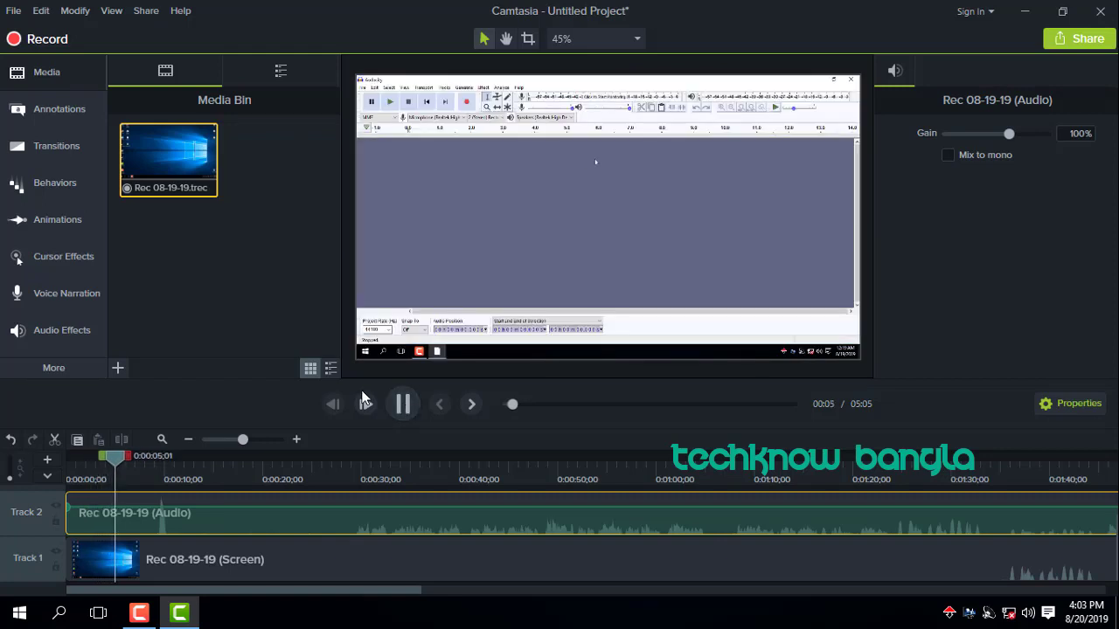
pyautogui.click(405, 398)
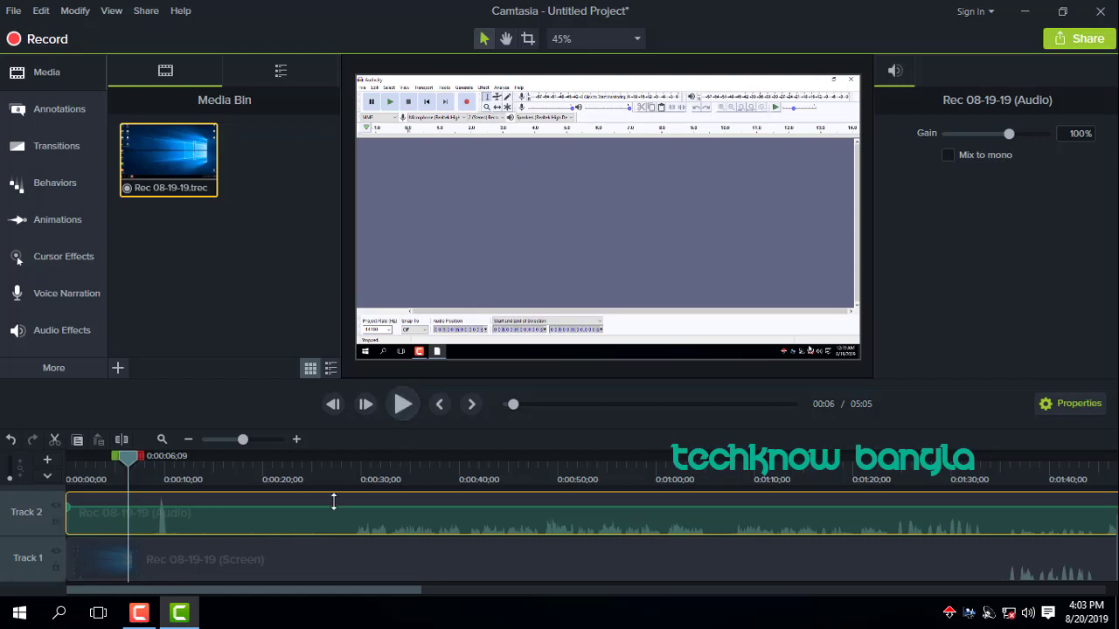
# Split both the audio clip and the screen clip at 0:00:29;00.
pyautogui.moveTo(355, 461)
pyautogui.mouseDown()
pyautogui.moveTo(317, 462)
pyautogui.moveTo(351, 466)
pyautogui.mouseUp()
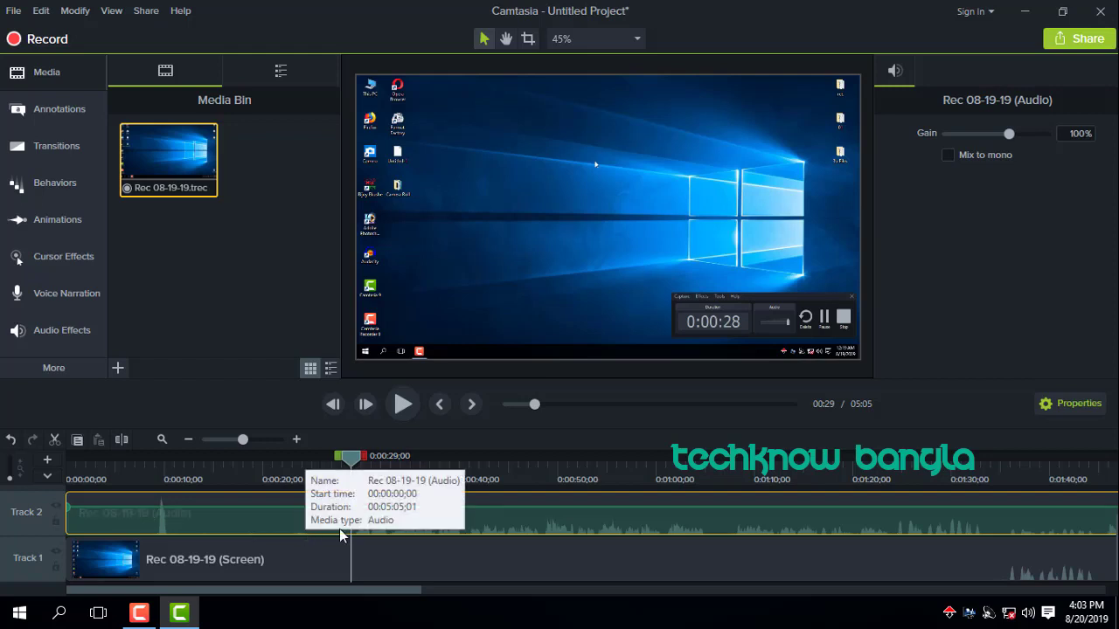
pyautogui.press('s')
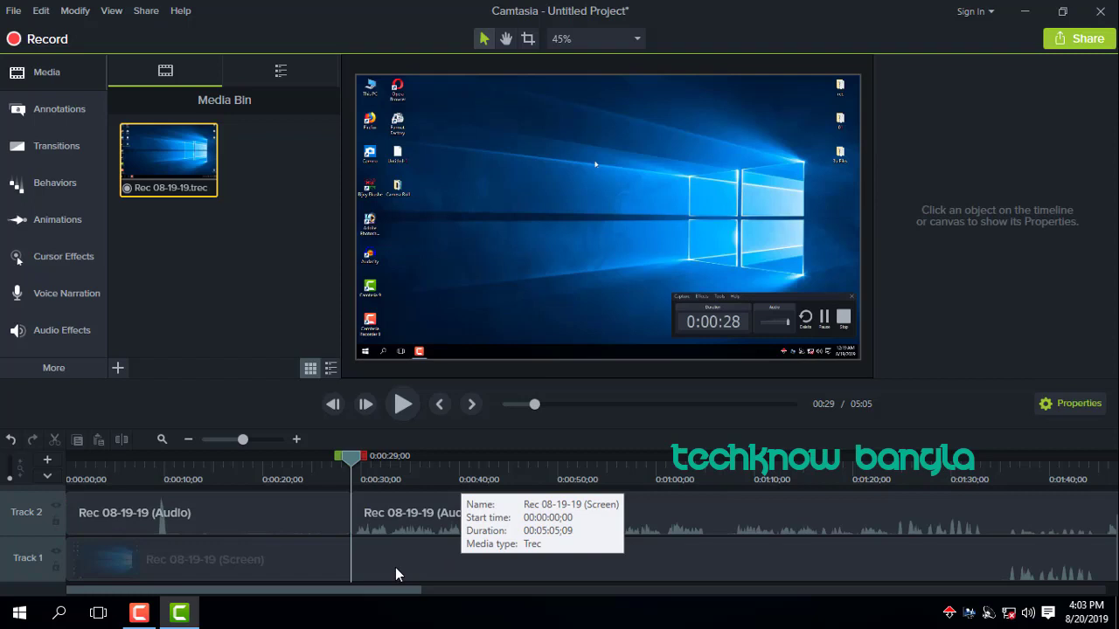
pyautogui.click(393, 568)
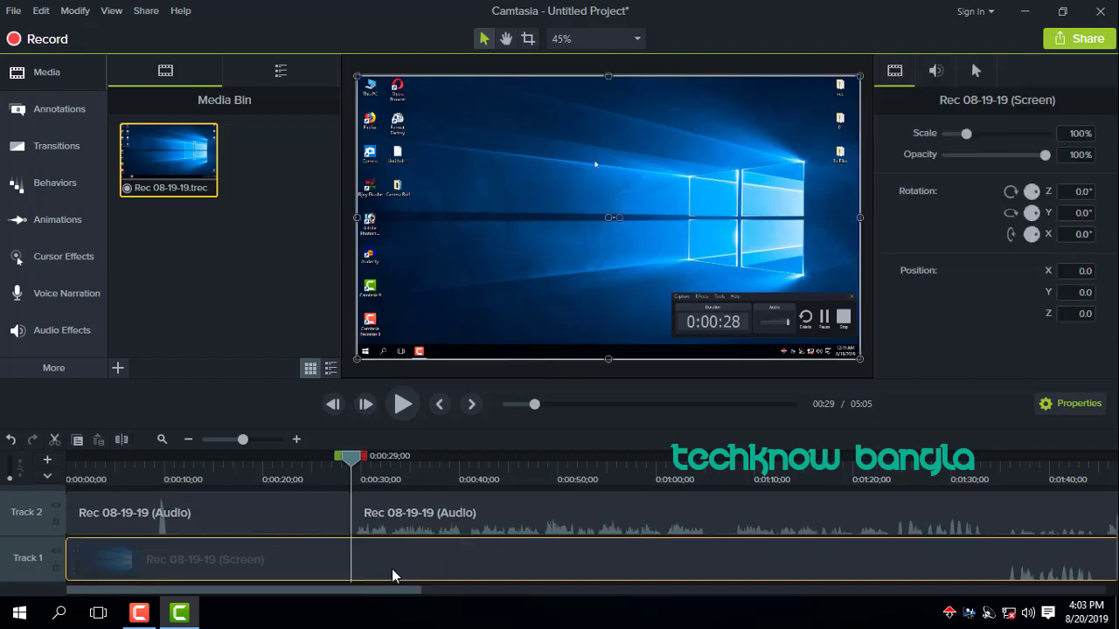
pyautogui.press('s')
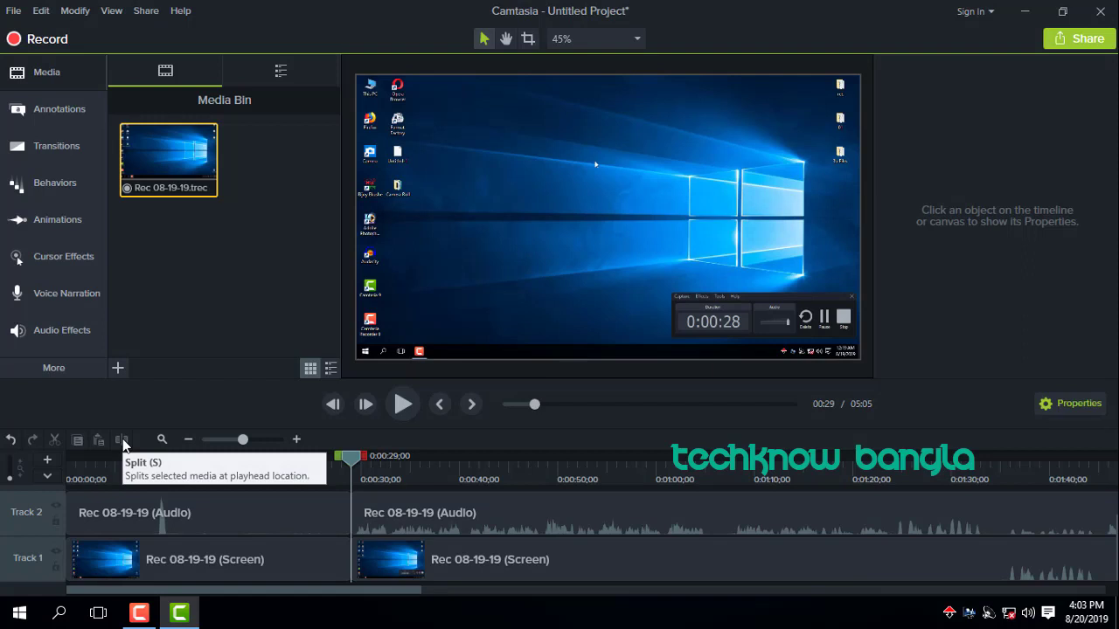
# Delete the audio and screen segments that lie before the 29-second split.
pyautogui.click(381, 504)
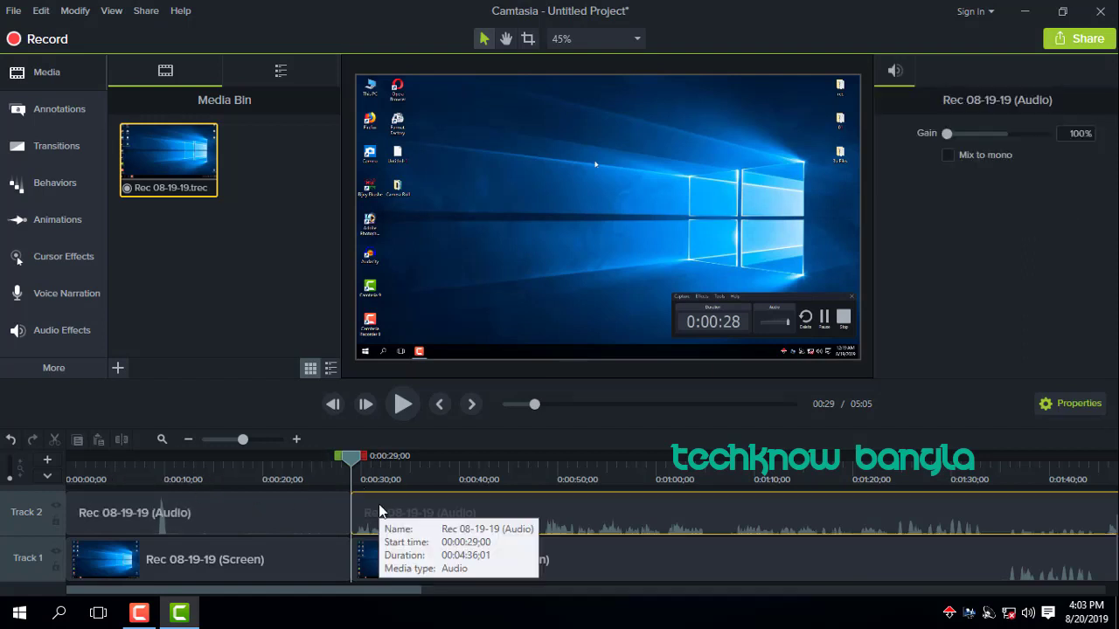
pyautogui.click(306, 523)
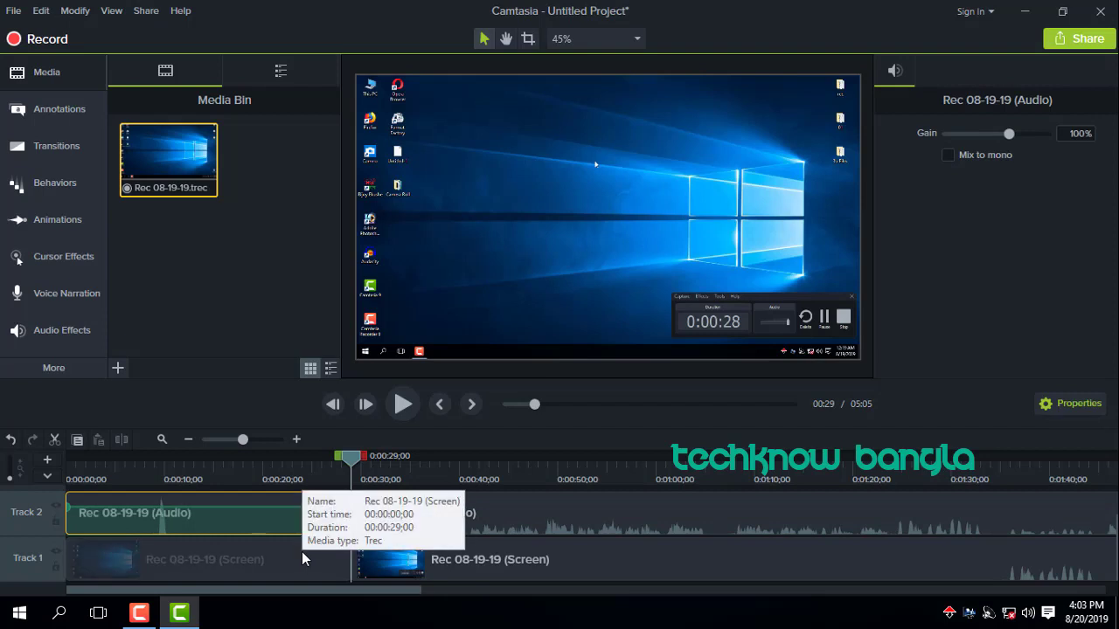
pyautogui.click(298, 559)
pyautogui.click(298, 518)
pyautogui.press('Delete')
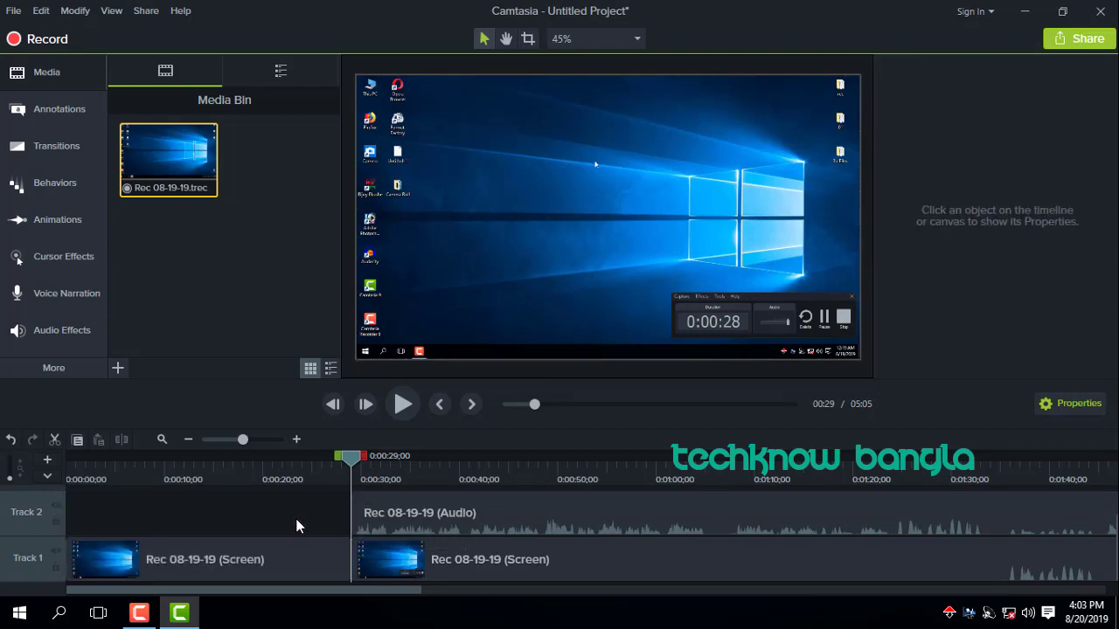
pyautogui.click(286, 549)
pyautogui.press('Delete')
# Move the remaining audio and screen clips to the start of the timeline and return the playhead to the beginning.
pyautogui.moveTo(419, 521); pyautogui.dragTo(139, 550)
pyautogui.moveTo(411, 563); pyautogui.dragTo(114, 577)
pyautogui.moveTo(354, 456); pyautogui.dragTo(21, 468)
# Play the timeline to 0:00:19;12 and split both the audio and screen clips there.
pyautogui.click(402, 405)
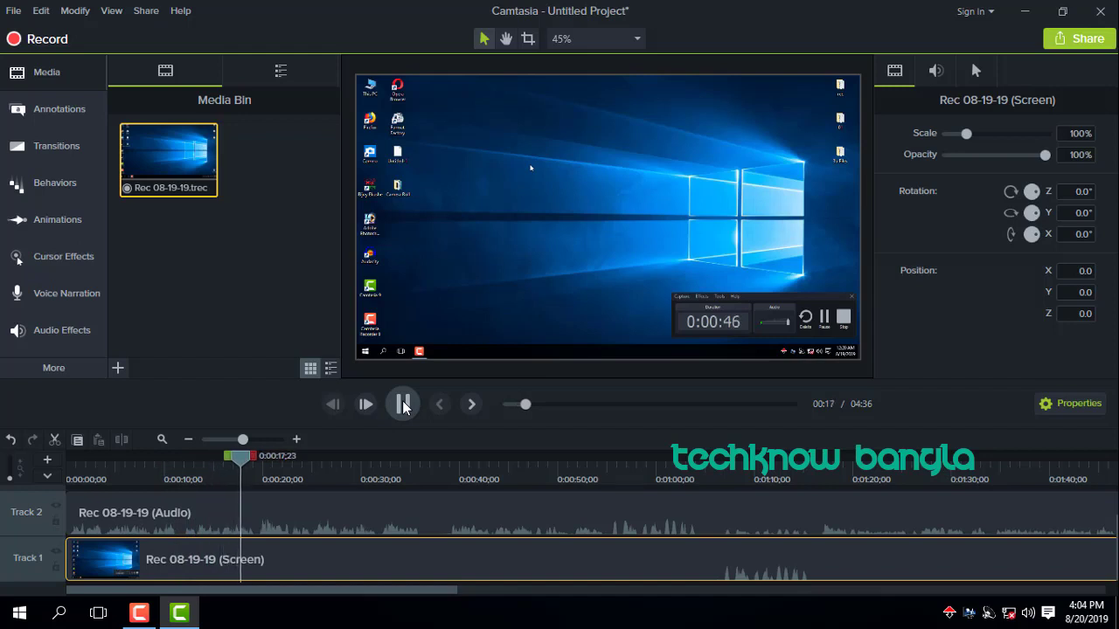
pyautogui.click(403, 405)
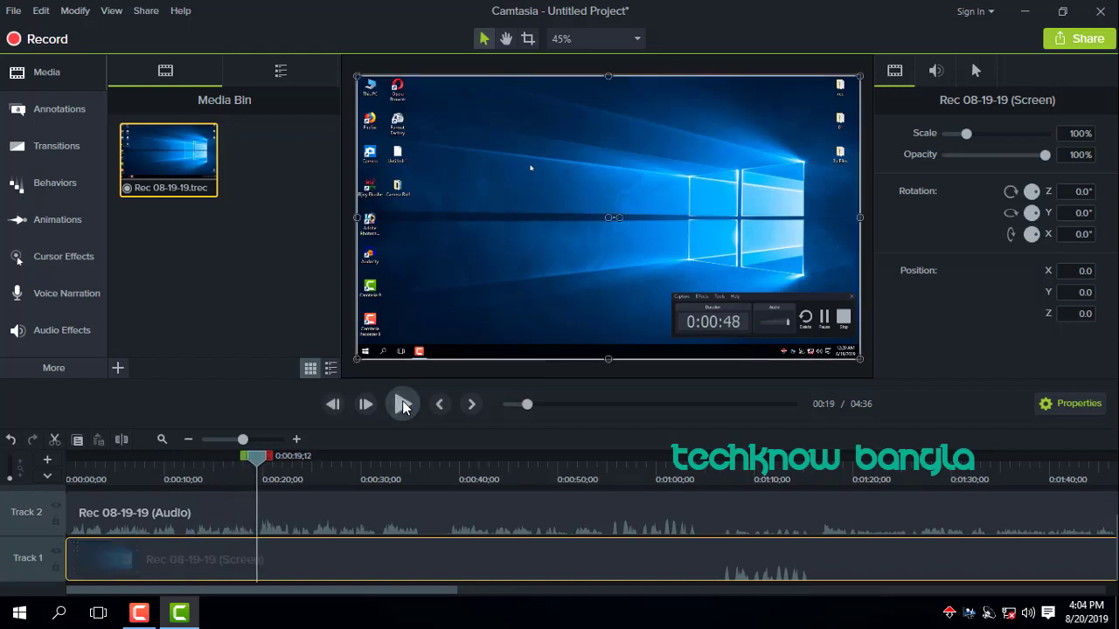
pyautogui.click(312, 516)
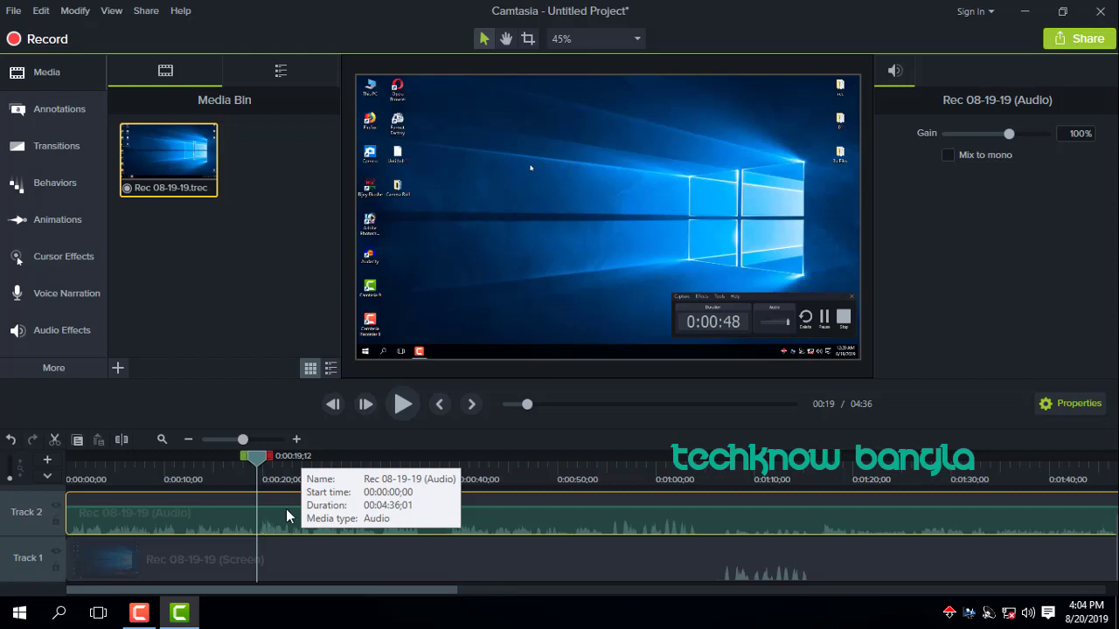
pyautogui.click(121, 437)
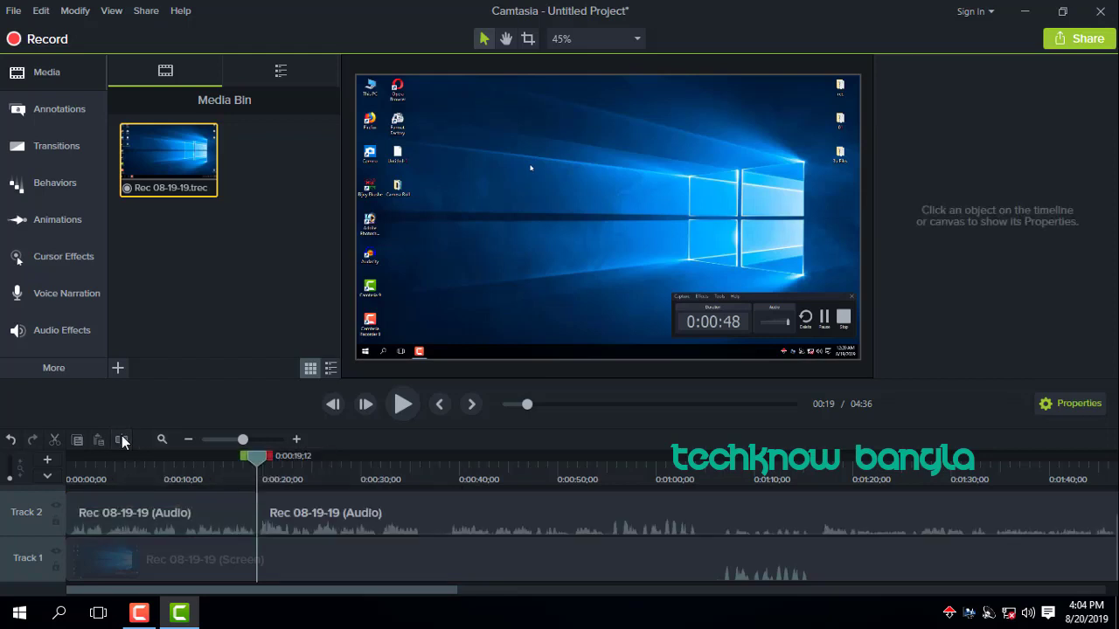
pyautogui.click(308, 563)
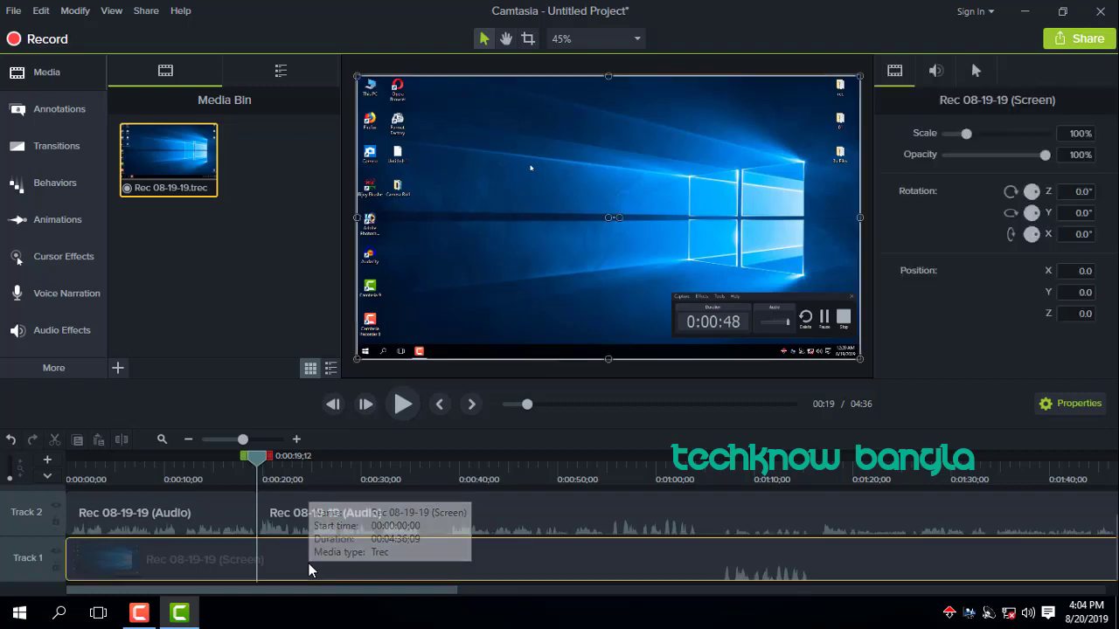
pyautogui.click(121, 440)
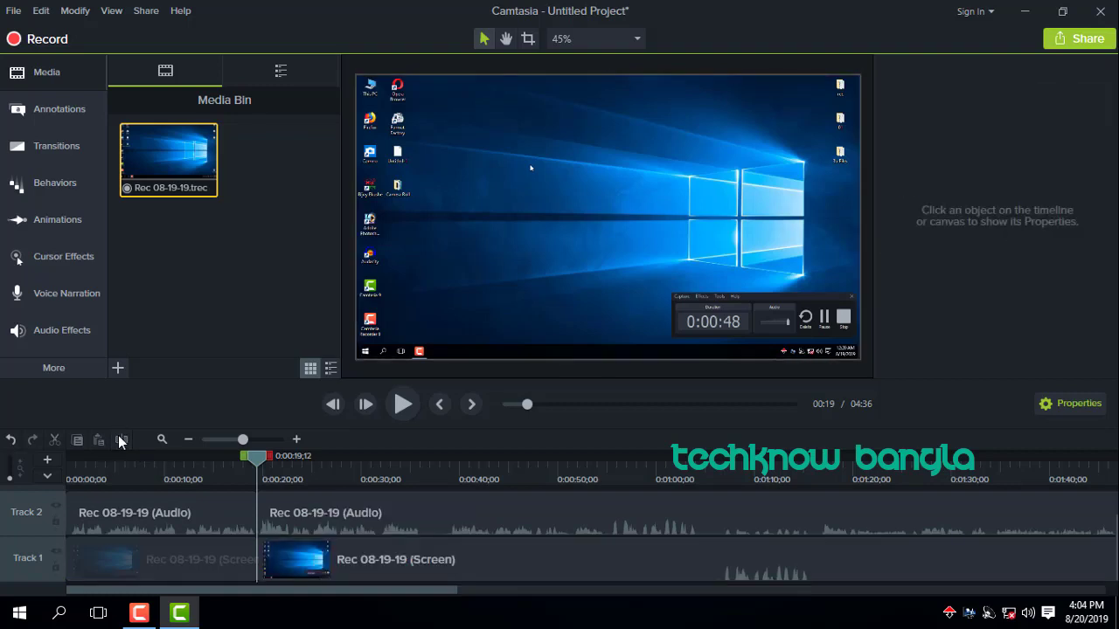
# Shift the audio and screen segments after the split about 18 seconds later to open a gap on both tracks.
pyautogui.click(306, 516)
pyautogui.moveTo(323, 516); pyautogui.dragTo(483, 555)
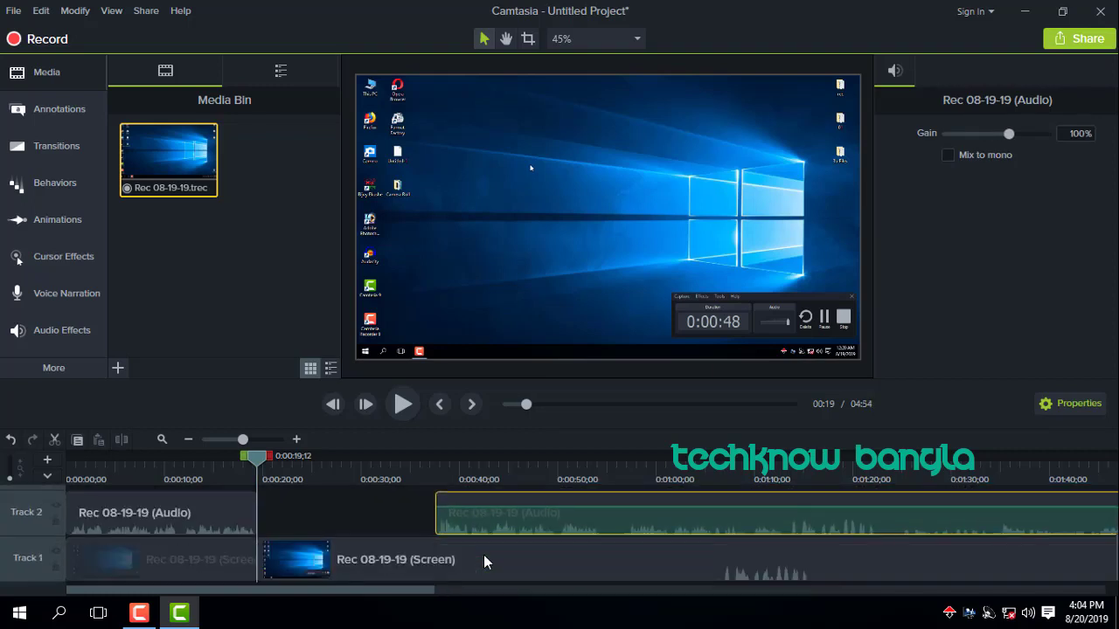
pyautogui.moveTo(367, 561); pyautogui.dragTo(561, 549)
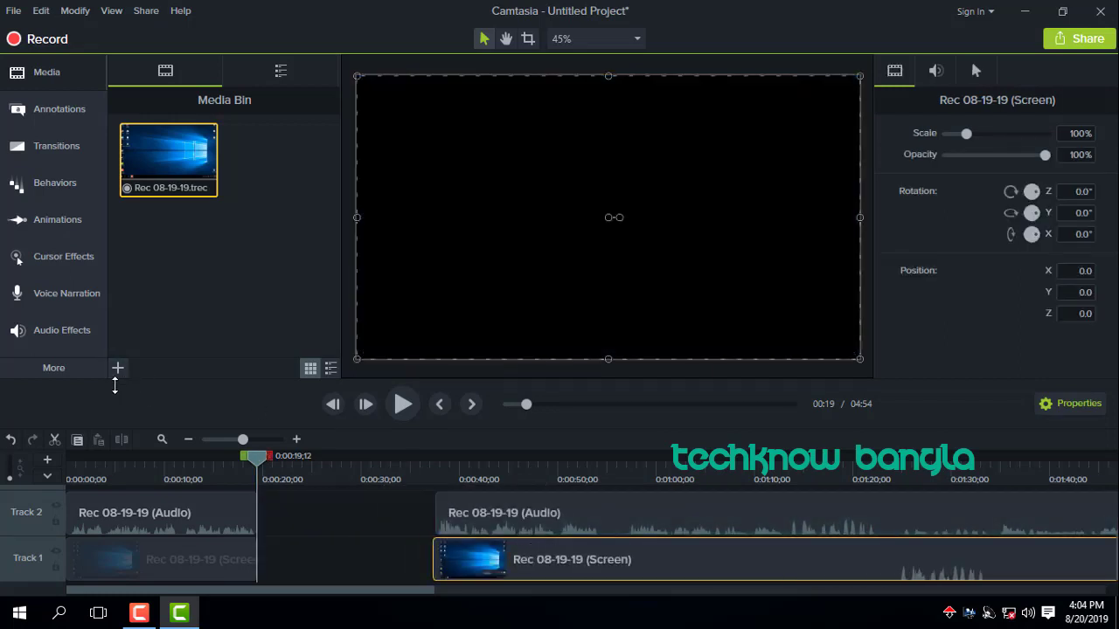
# Import IMG_1850.mp4 from the desktop's Videos folder and place it in the Track 1 gap at 0:00:19;12.
pyautogui.click(118, 368)
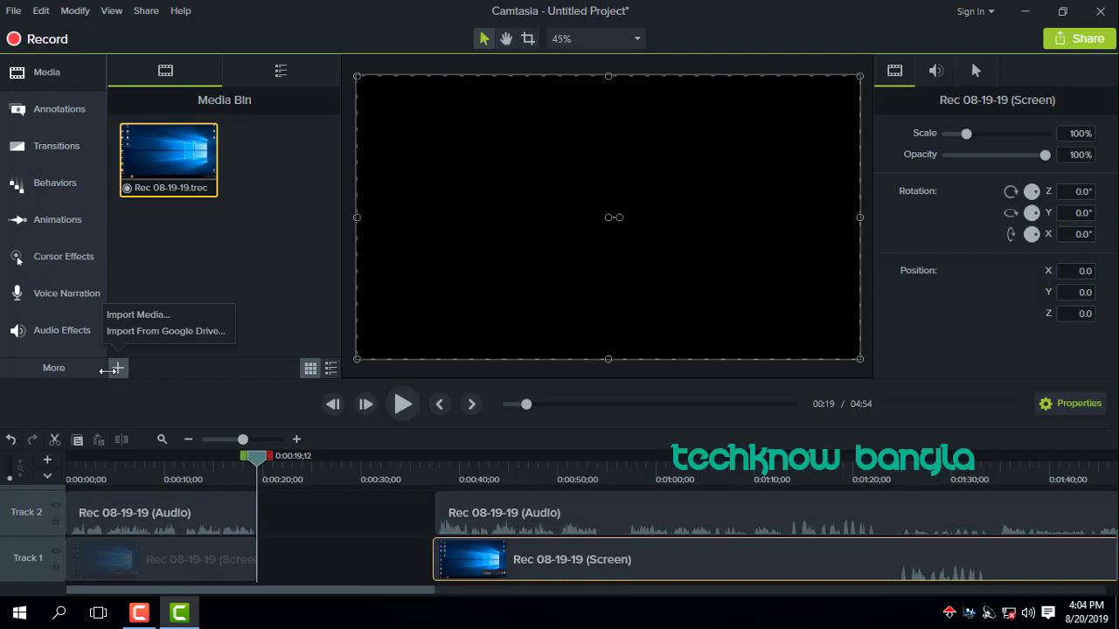
pyautogui.click(138, 314)
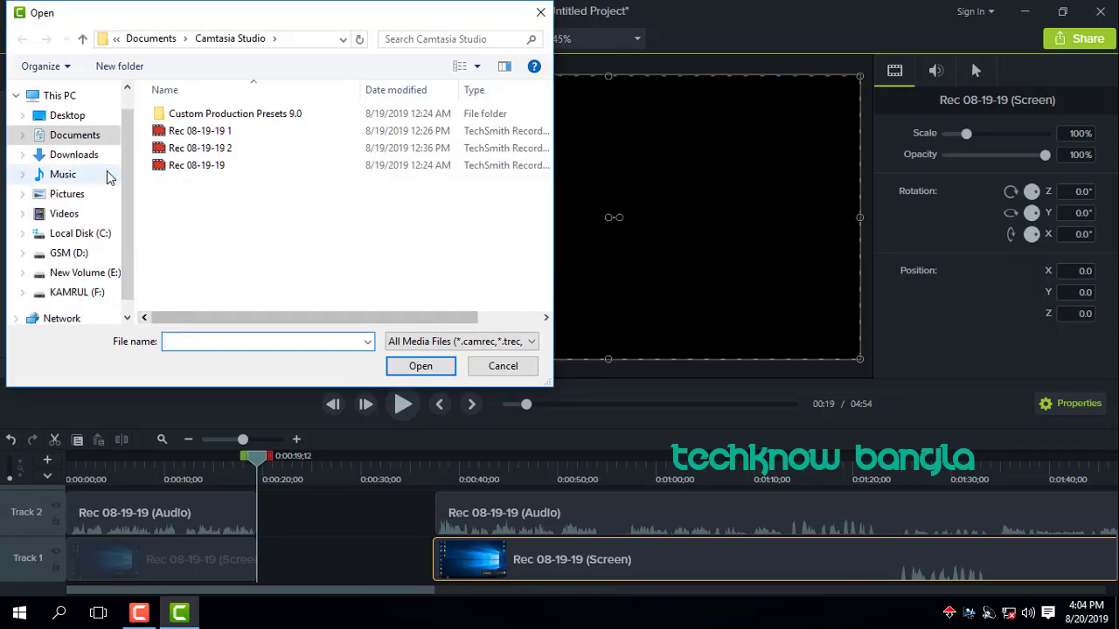
pyautogui.click(69, 116)
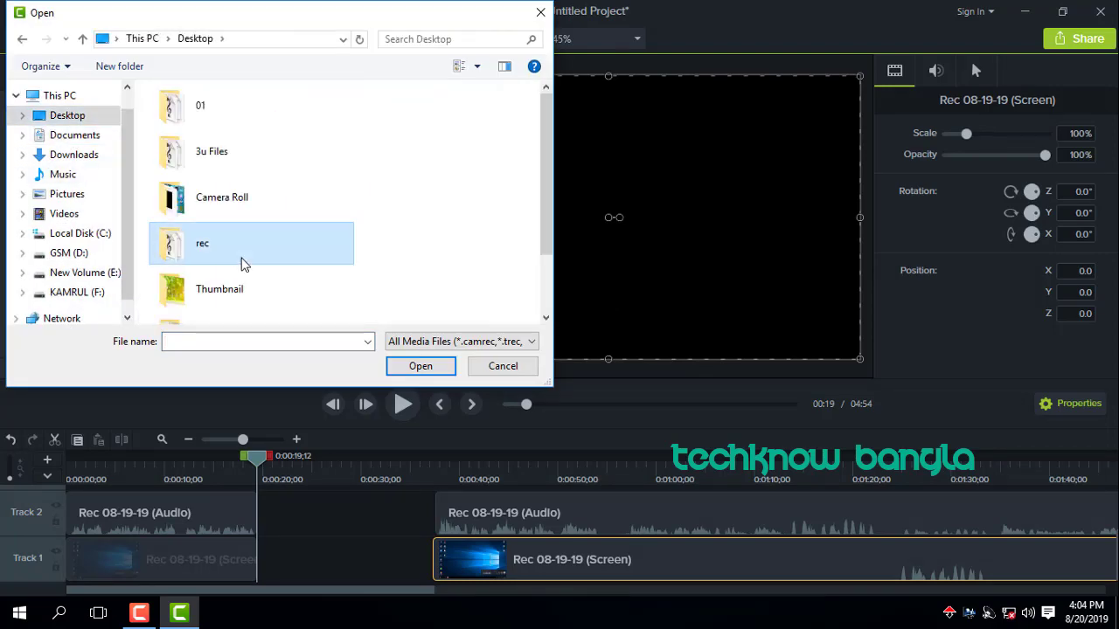
pyautogui.scroll(-2, 212, 279)
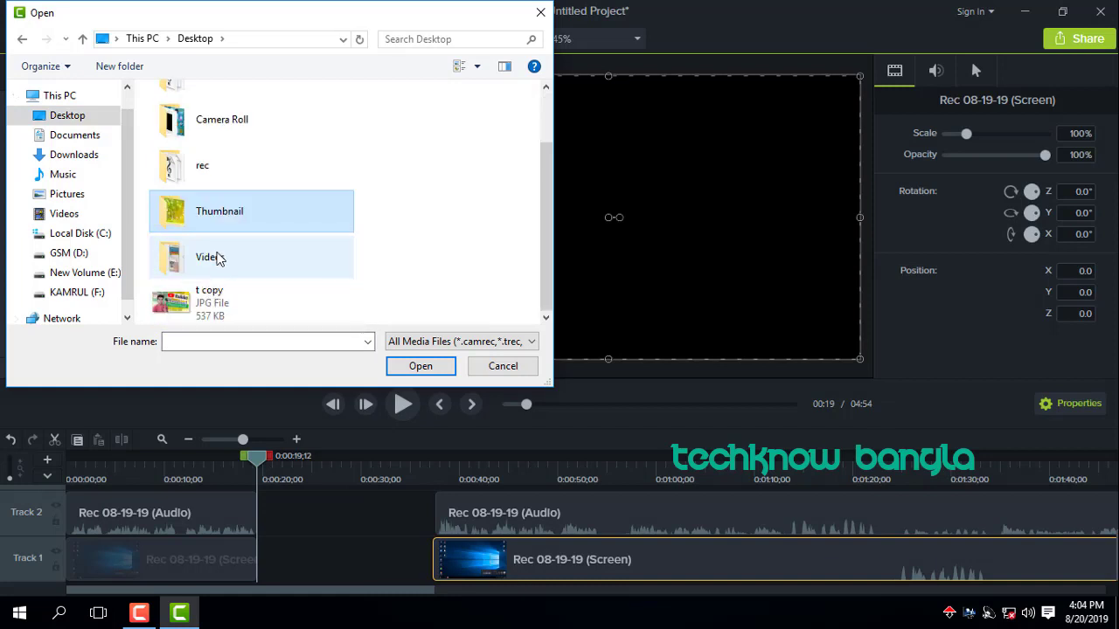
pyautogui.doubleClick(218, 266)
pyautogui.doubleClick(196, 115)
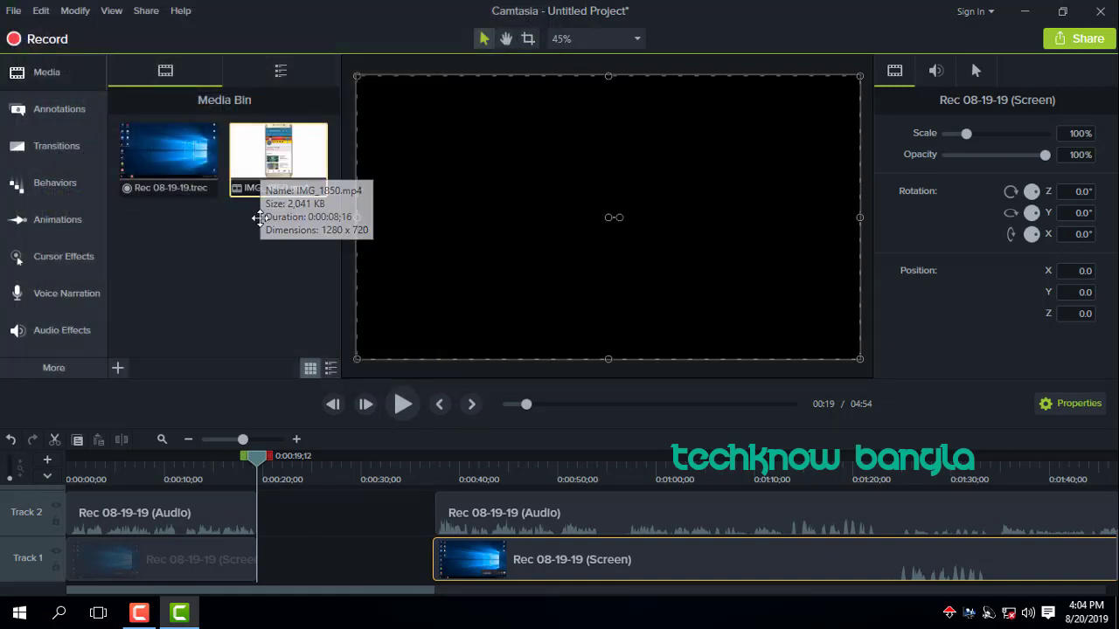
pyautogui.moveTo(262, 179); pyautogui.dragTo(240, 572)
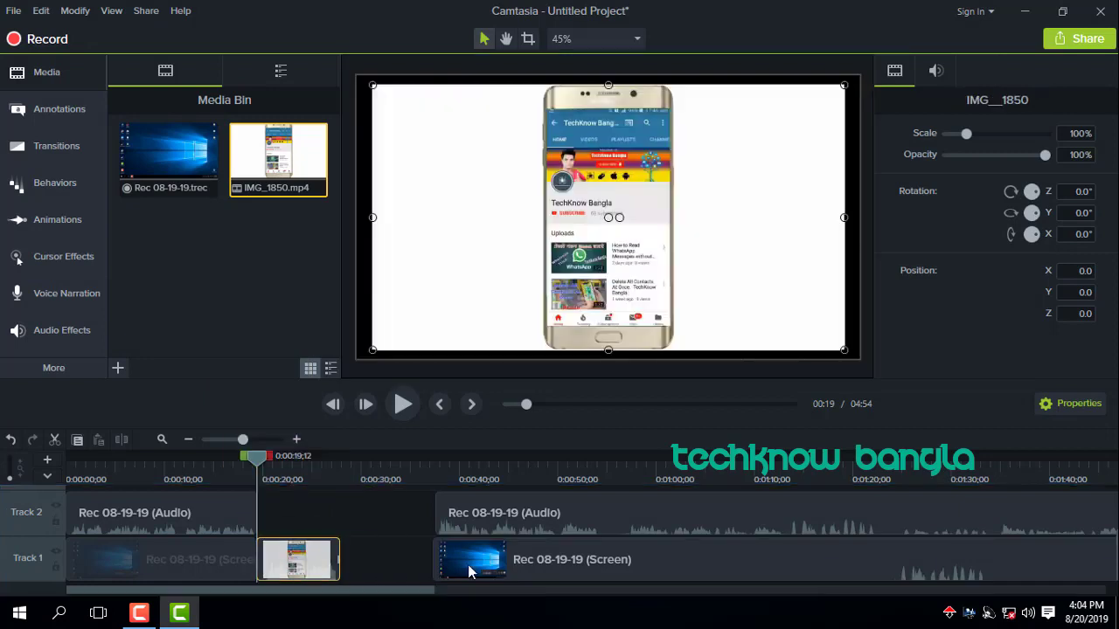
# Move the second screen and audio clips back to the end of the inserted video and play the transition from 0:00:15;15.
pyautogui.moveTo(468, 565); pyautogui.dragTo(357, 584)
pyautogui.moveTo(479, 511); pyautogui.dragTo(397, 519)
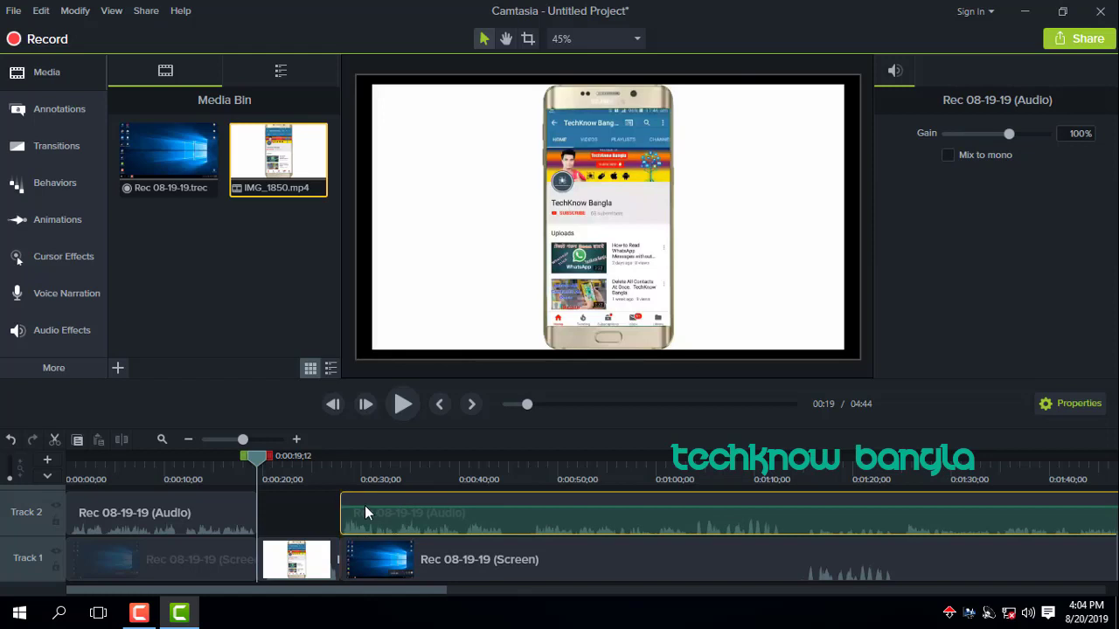
pyautogui.click(217, 457)
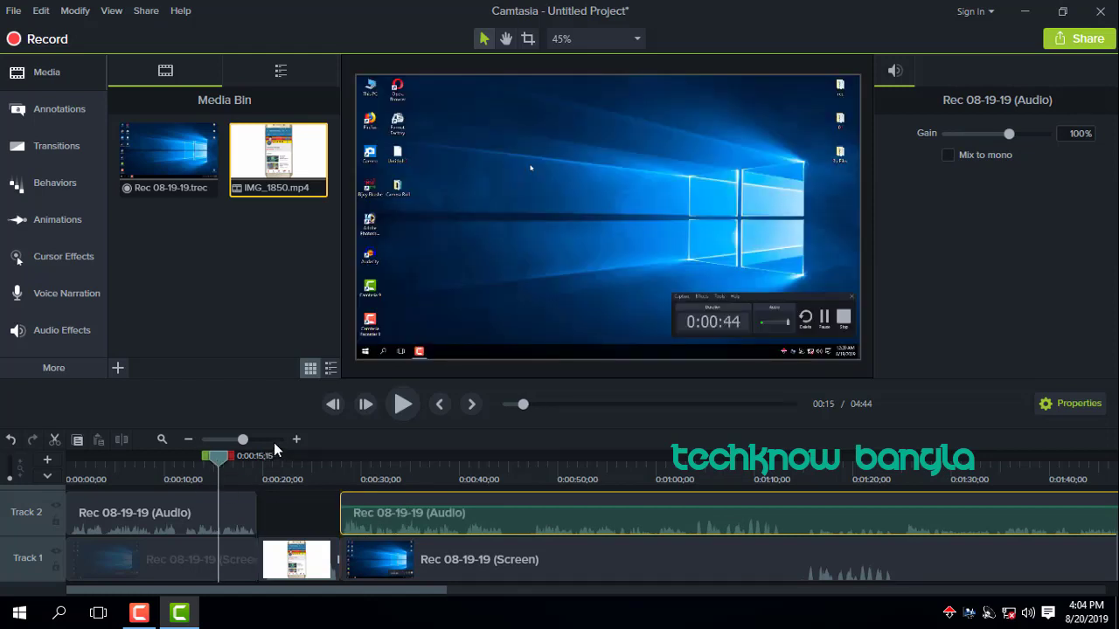
pyautogui.click(403, 403)
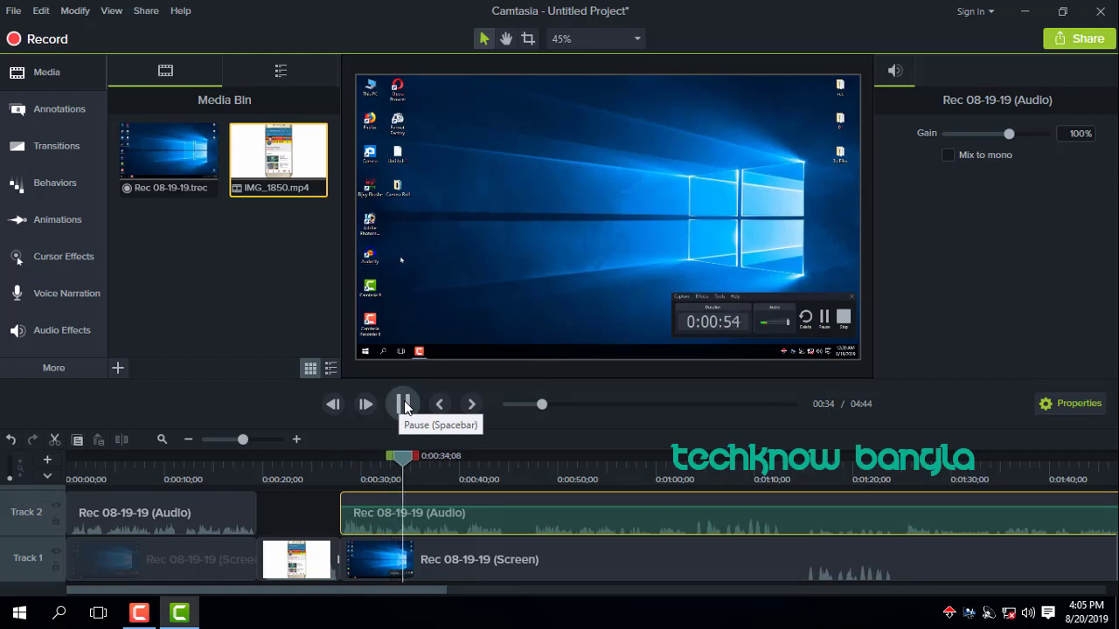
pyautogui.click(404, 406)
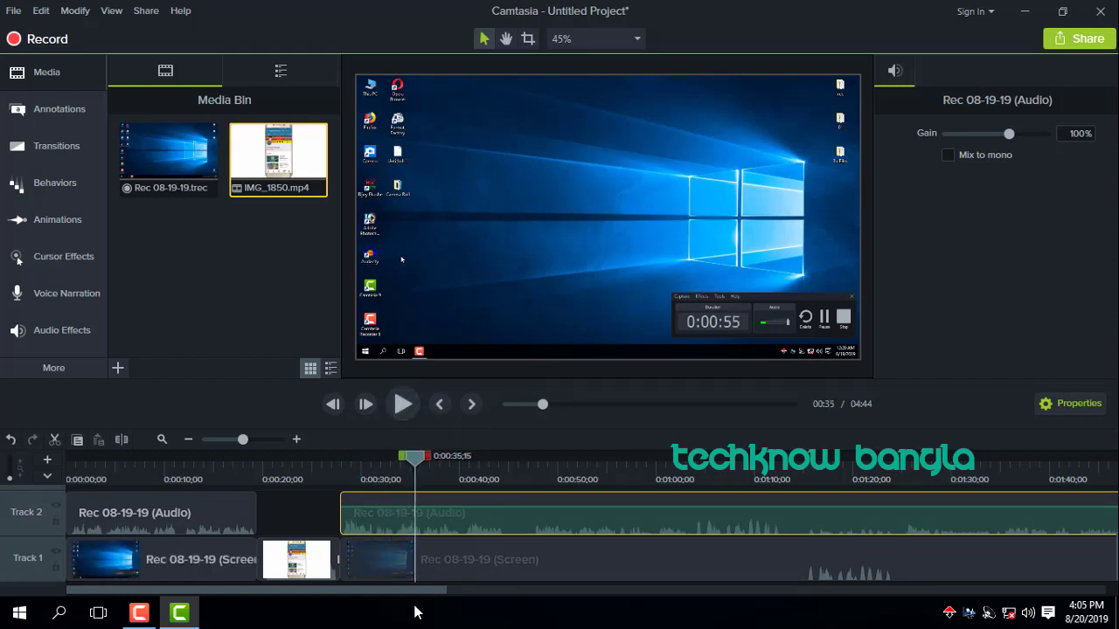
# Review the end of the timeline and stop the playhead at 0:04:42;29.
pyautogui.moveTo(406, 591); pyautogui.dragTo(1076, 569)
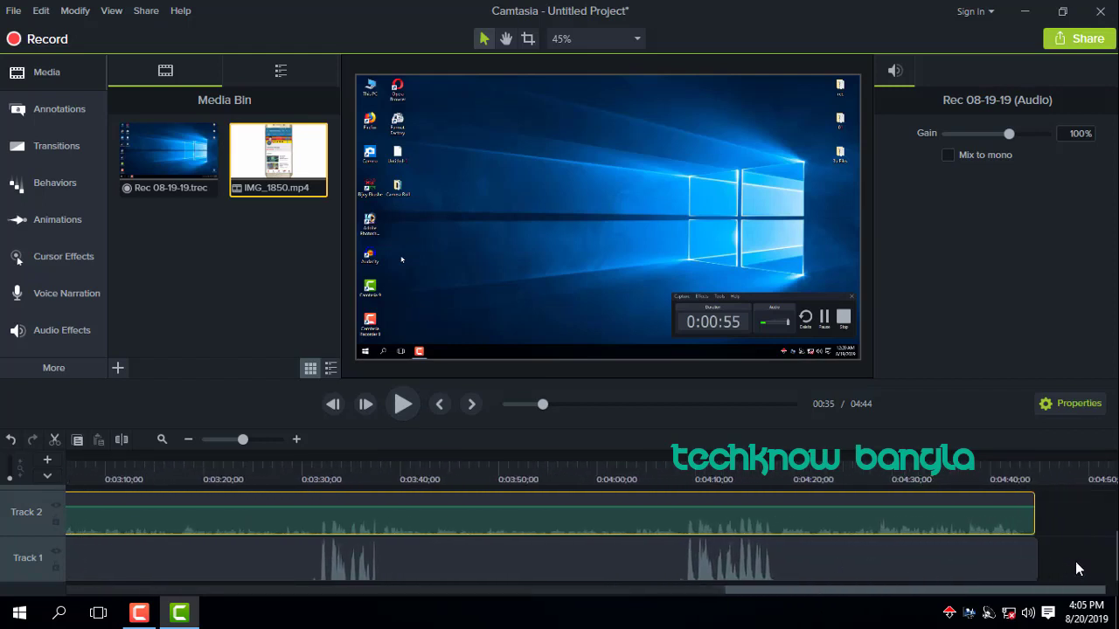
pyautogui.click(715, 474)
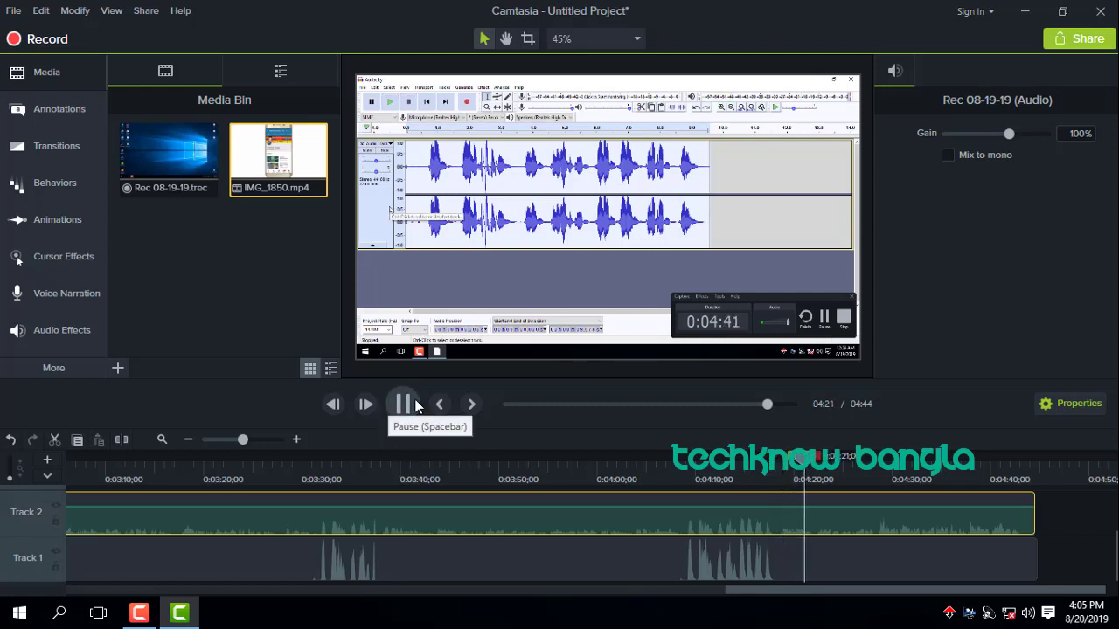
pyautogui.click(930, 458)
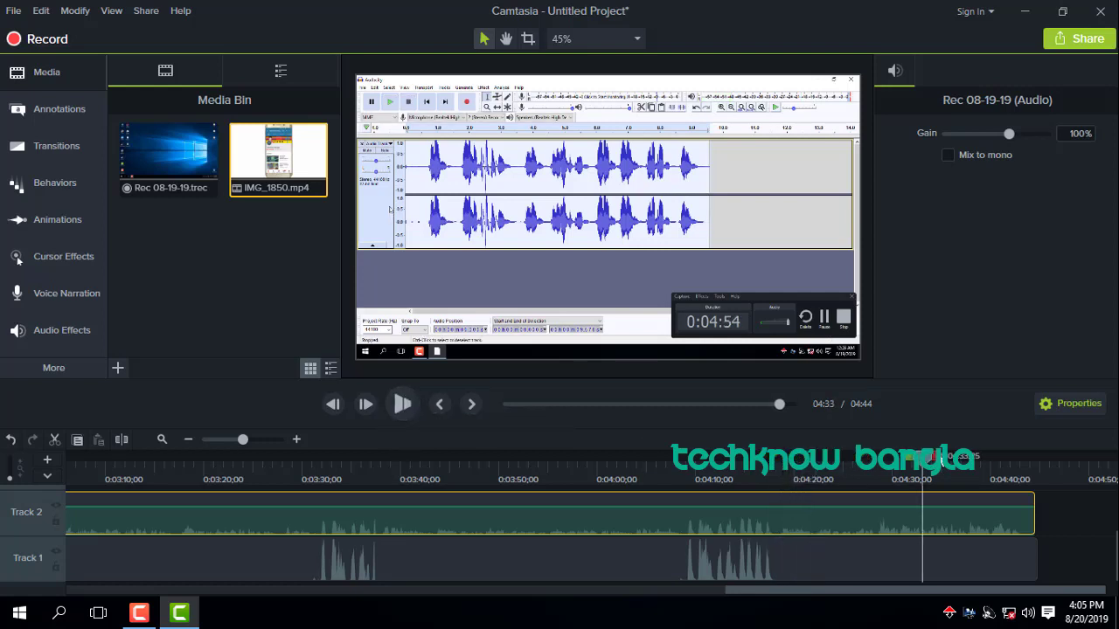
pyautogui.click(988, 457)
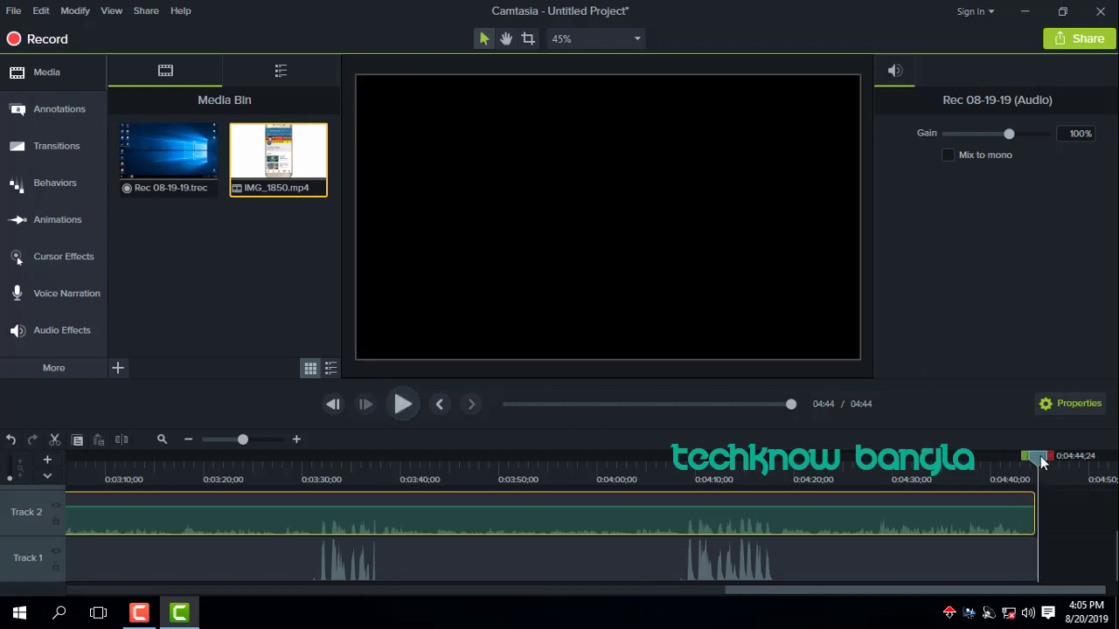
pyautogui.moveTo(1040, 464); pyautogui.dragTo(983, 467)
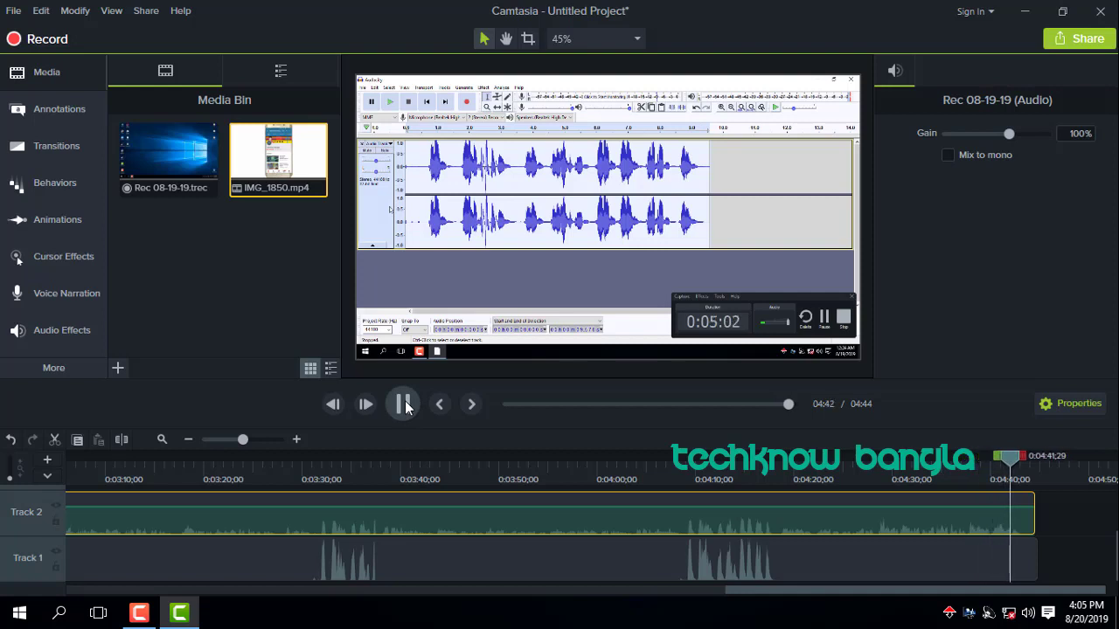
# Split both the screen and audio clips at 0:04:42;29.
pyautogui.click(985, 525)
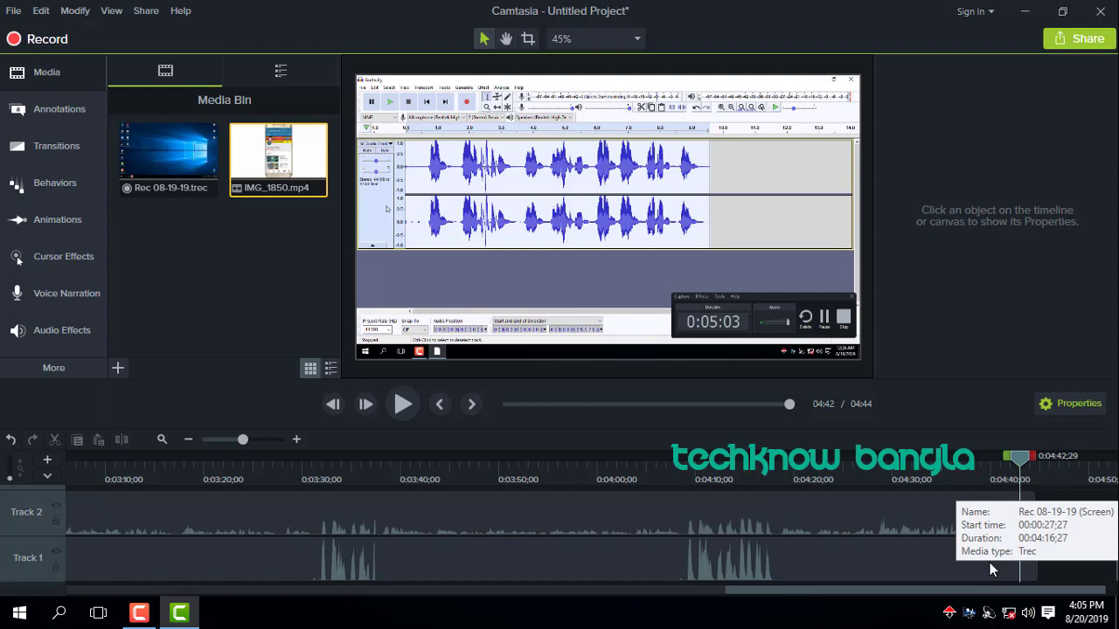
pyautogui.click(997, 571)
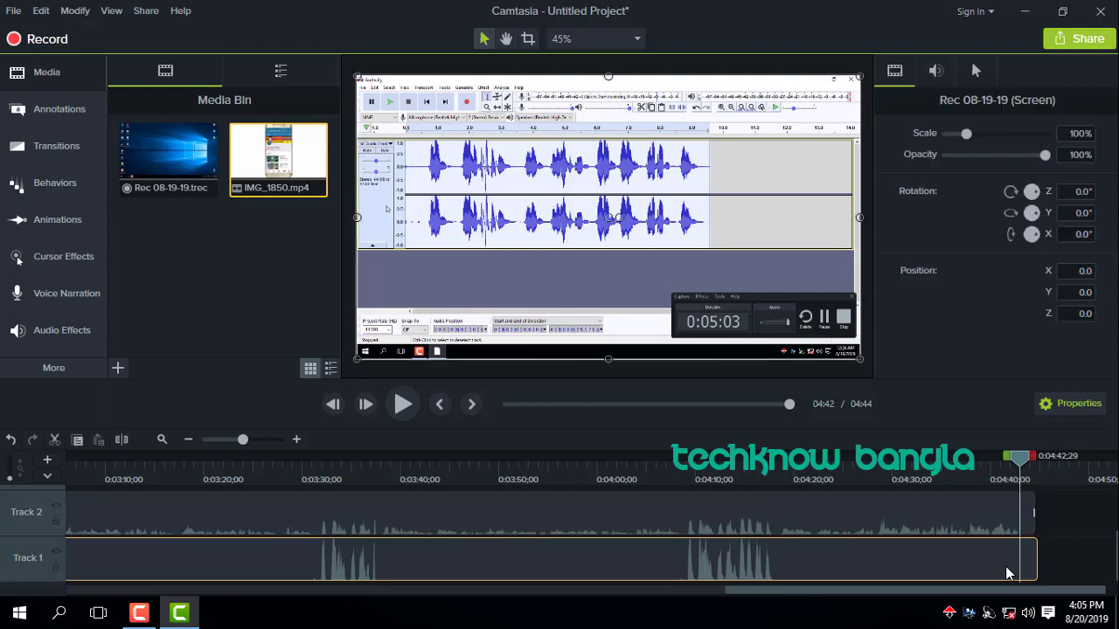
pyautogui.click(1053, 571)
pyautogui.click(1009, 517)
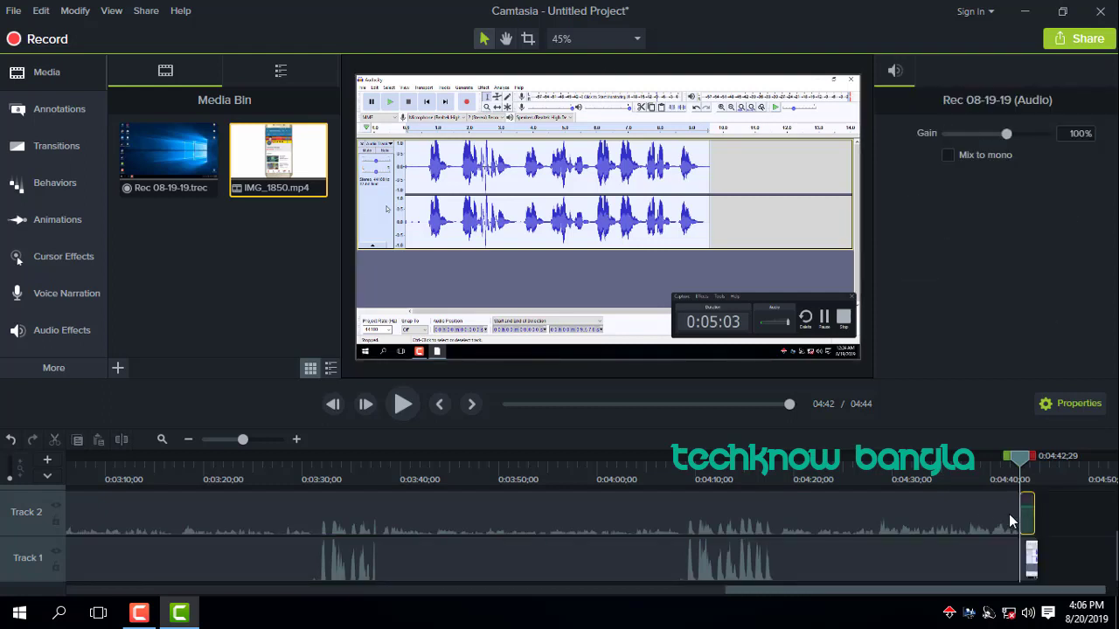
# Delete the short screen and audio segments after the split at the end of the recording.
pyautogui.click(1019, 572)
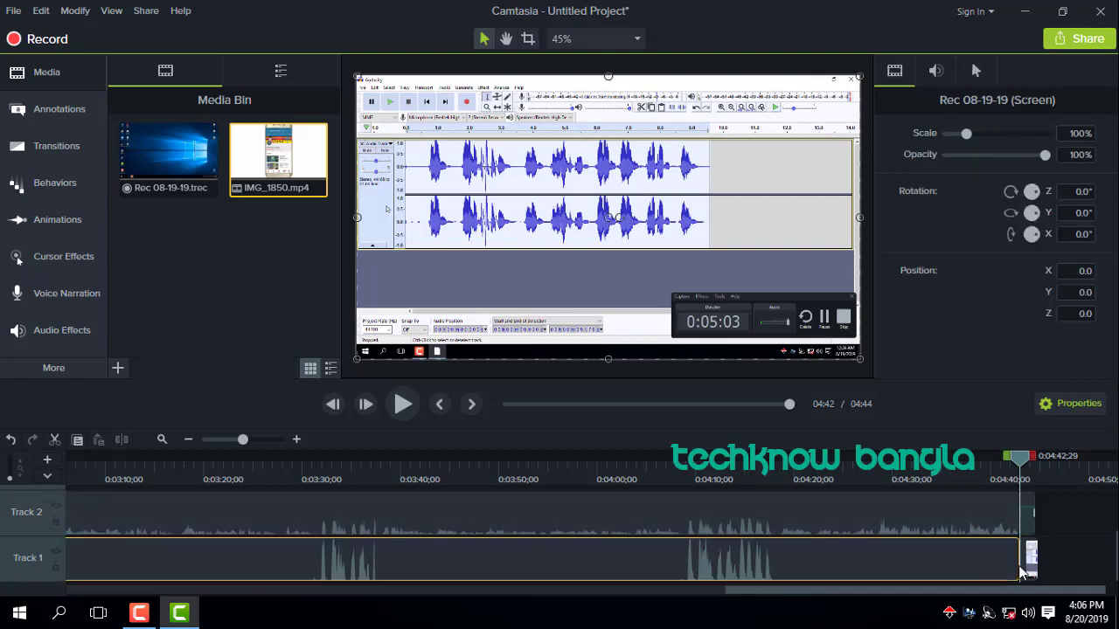
pyautogui.click(1031, 566)
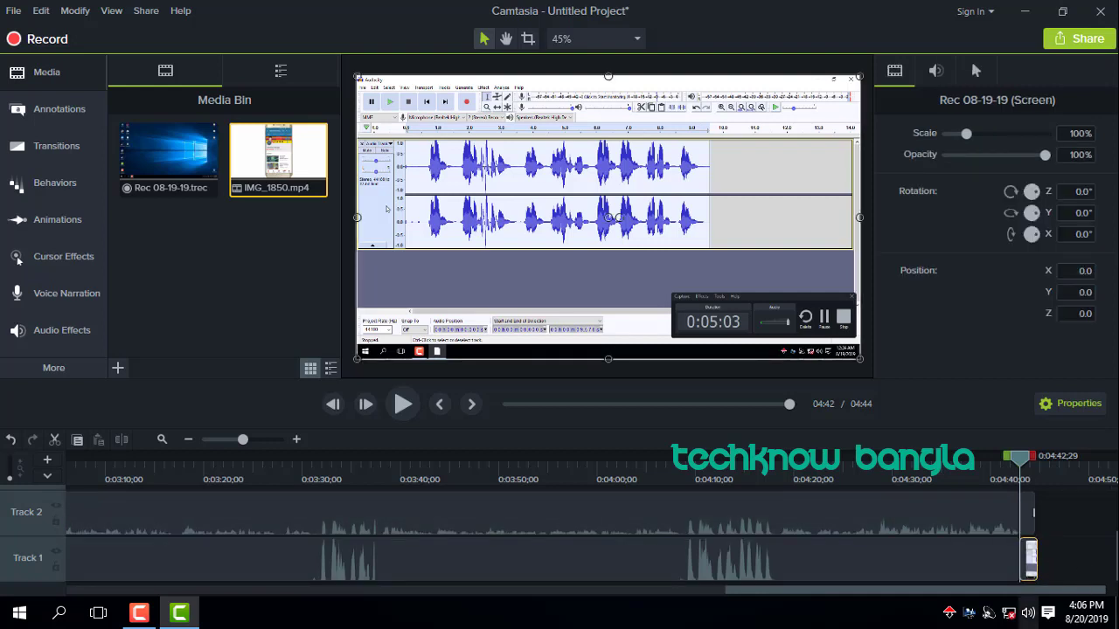
pyautogui.press('Delete')
pyautogui.click(1029, 521)
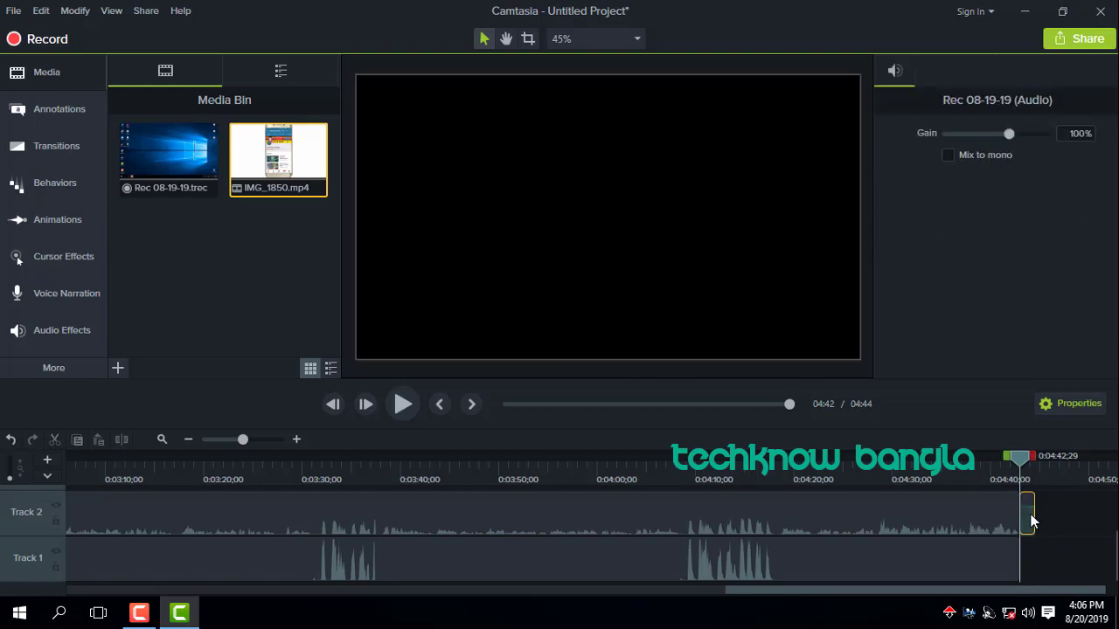
pyautogui.press('Delete')
# Return to the middle of the recording and play it up to 0:01:33;26.
pyautogui.moveTo(1010, 468); pyautogui.dragTo(759, 472)
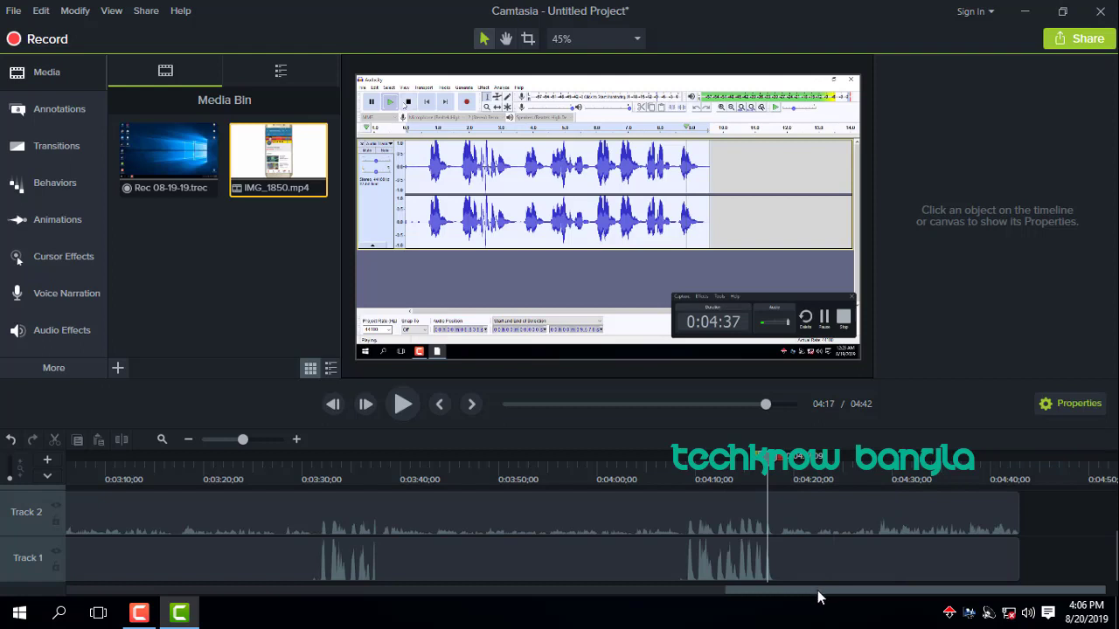
pyautogui.moveTo(819, 597); pyautogui.dragTo(357, 472)
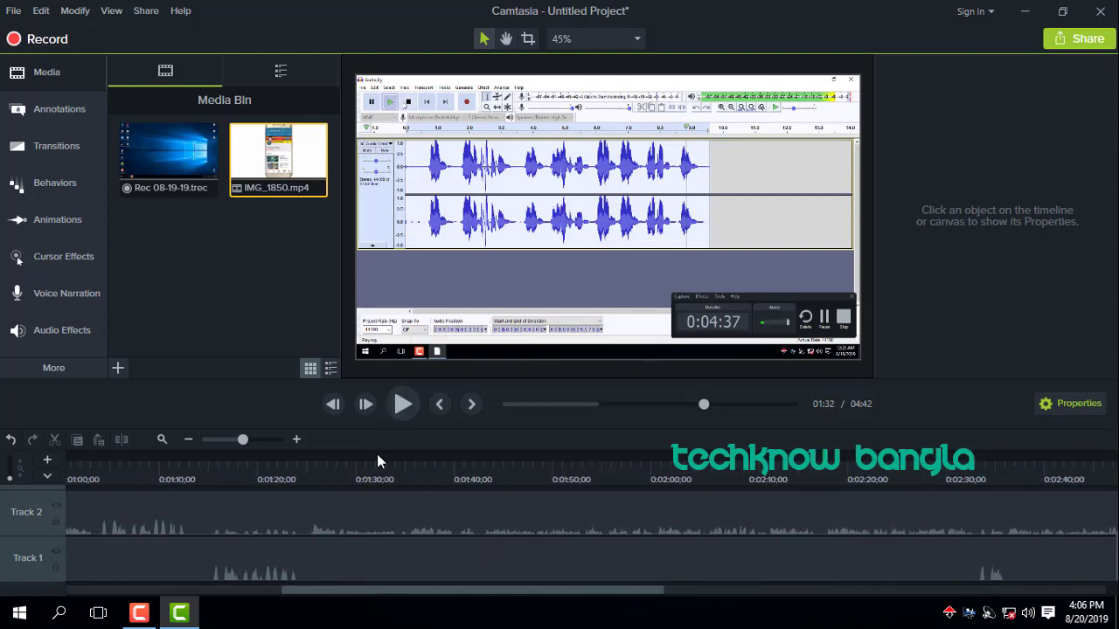
pyautogui.click(381, 455)
pyautogui.click(403, 404)
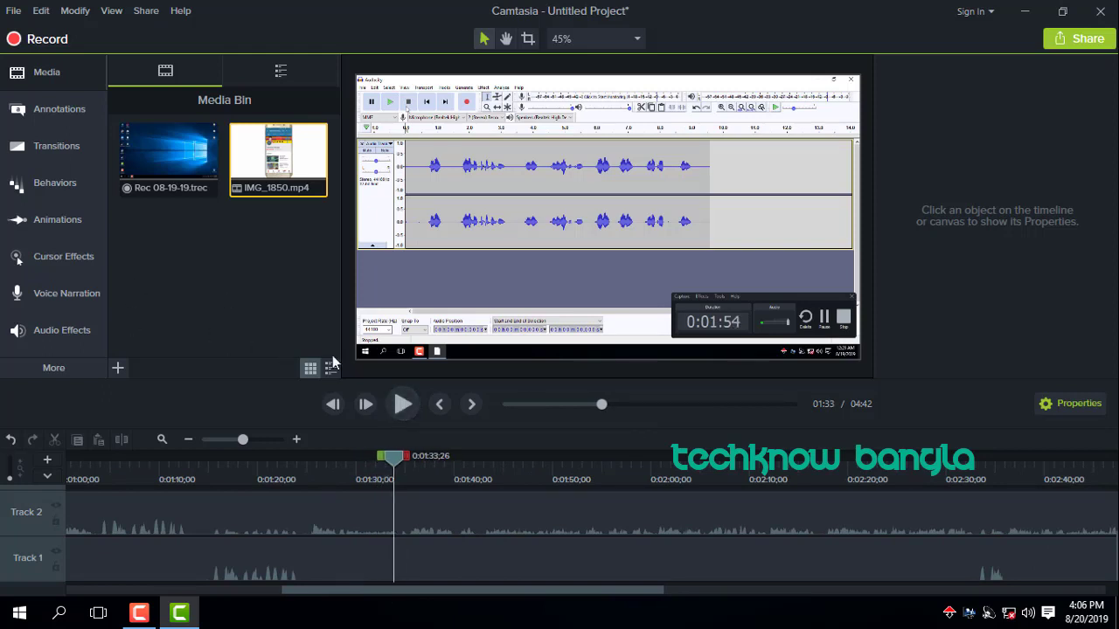
# Set the gain of the second audio clip on Track 2 to 250% and play it back.
pyautogui.click(46, 72)
pyautogui.click(46, 71)
pyautogui.click(433, 523)
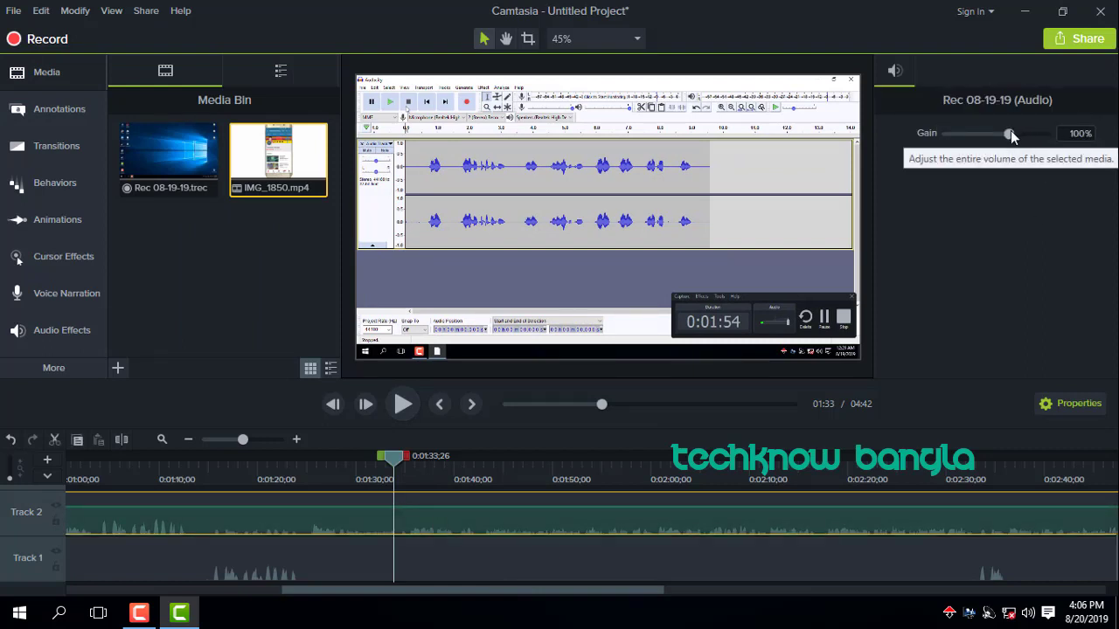
pyautogui.moveTo(1011, 133); pyautogui.dragTo(1064, 129)
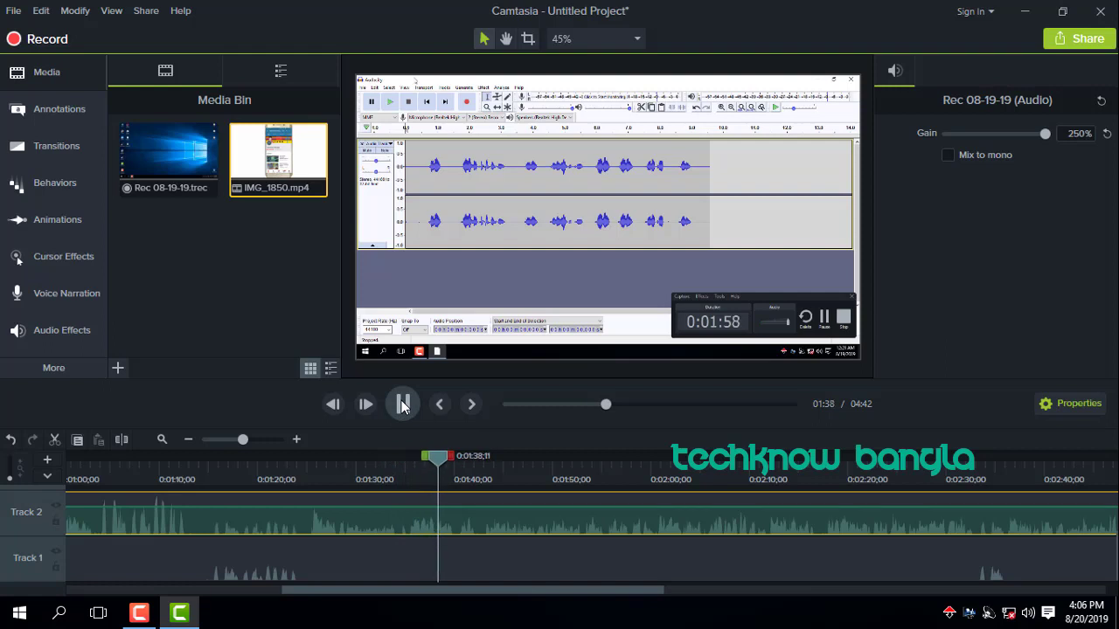
pyautogui.click(403, 405)
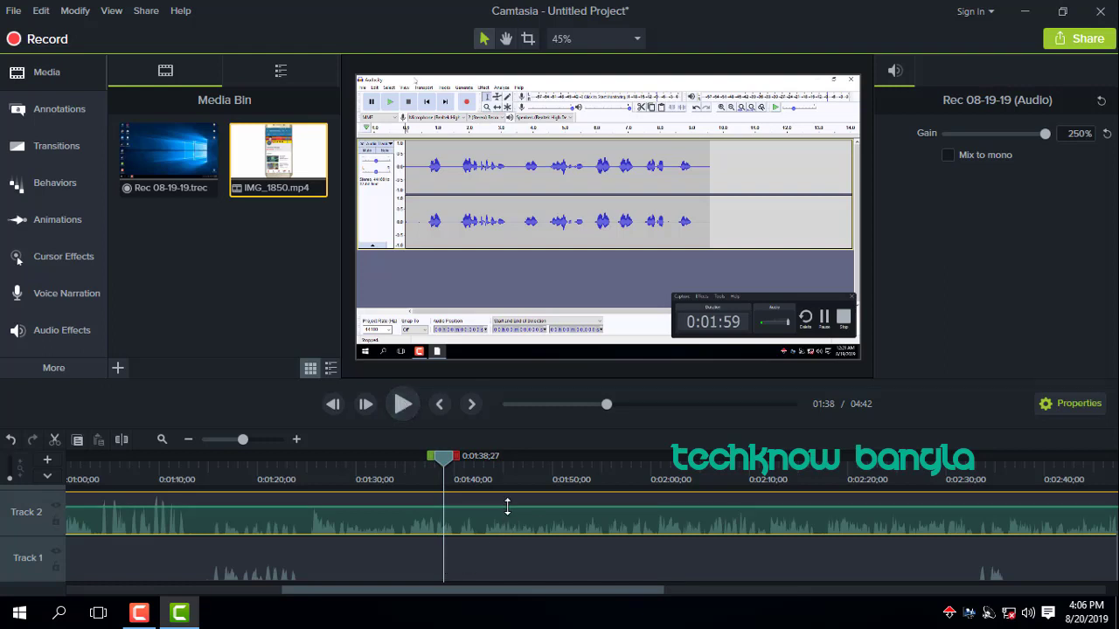
# Raise the second audio clip's volume line to the top of Track 2 and play it through to 0:01:45;03.
pyautogui.moveTo(507, 507); pyautogui.dragTo(507, 493)
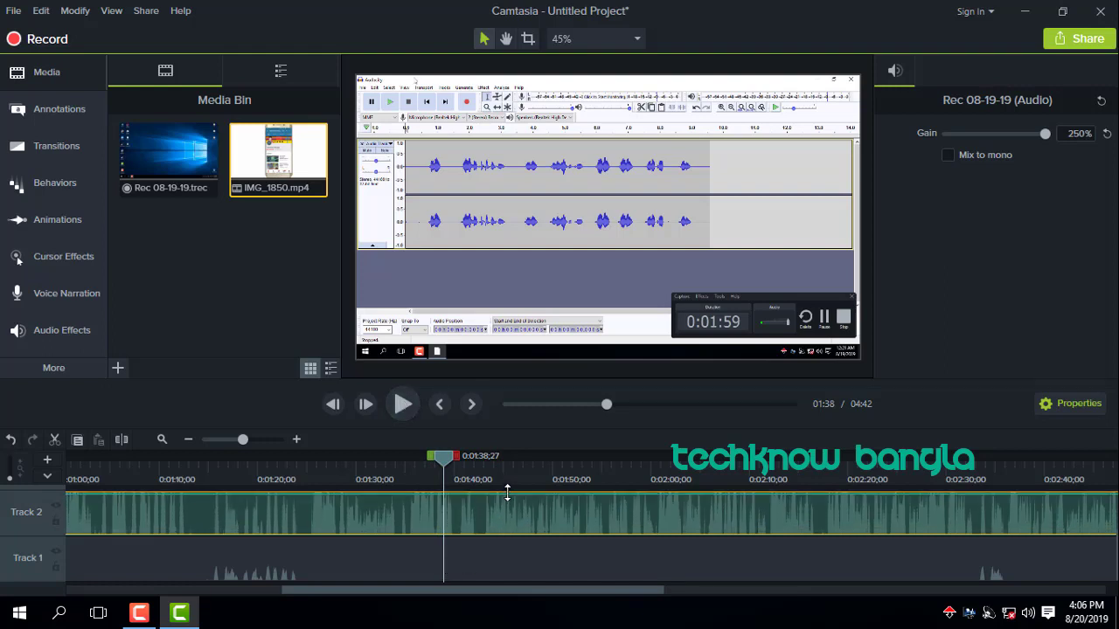
pyautogui.click(404, 409)
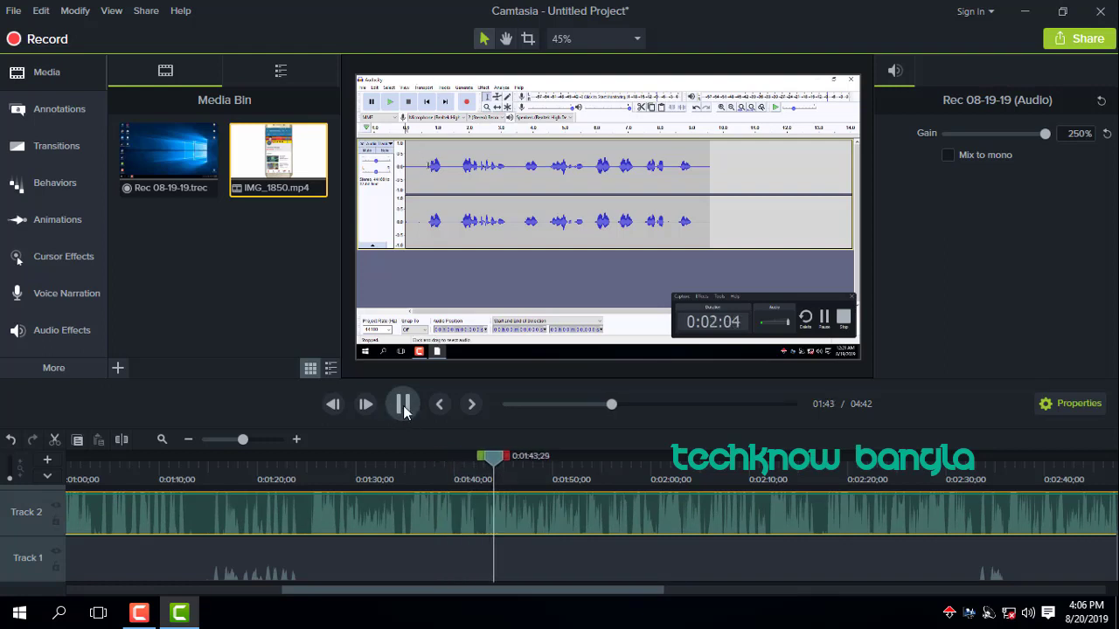
pyautogui.click(403, 405)
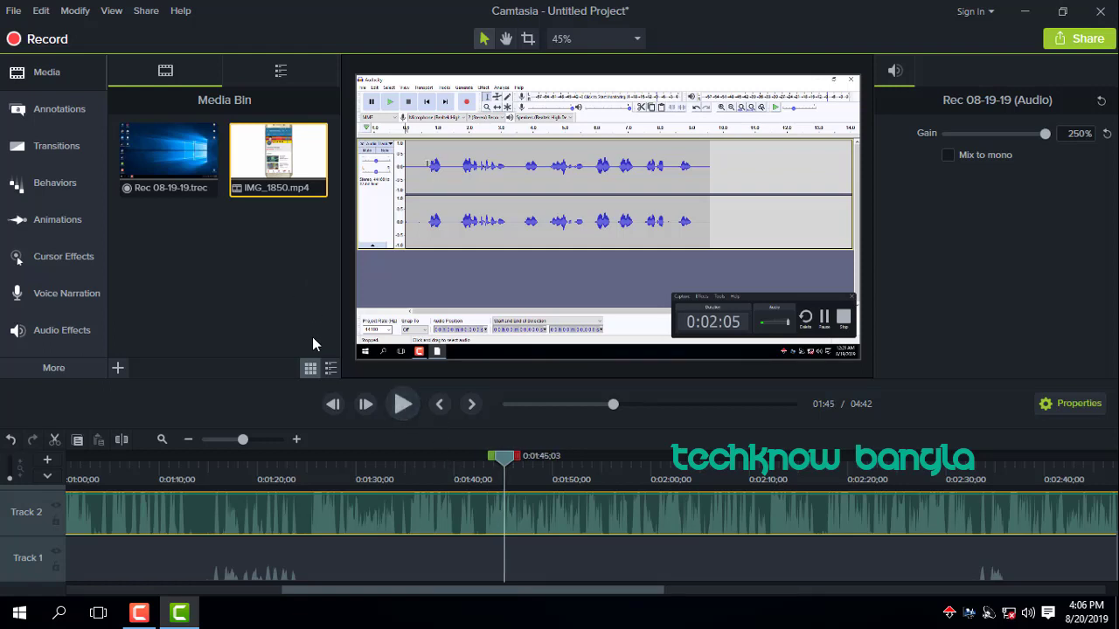
# Start a media import and look through the images in the desktop's Thumbnail > Logo_And_Icon folder.
pyautogui.hscroll(-5, 403, 462)
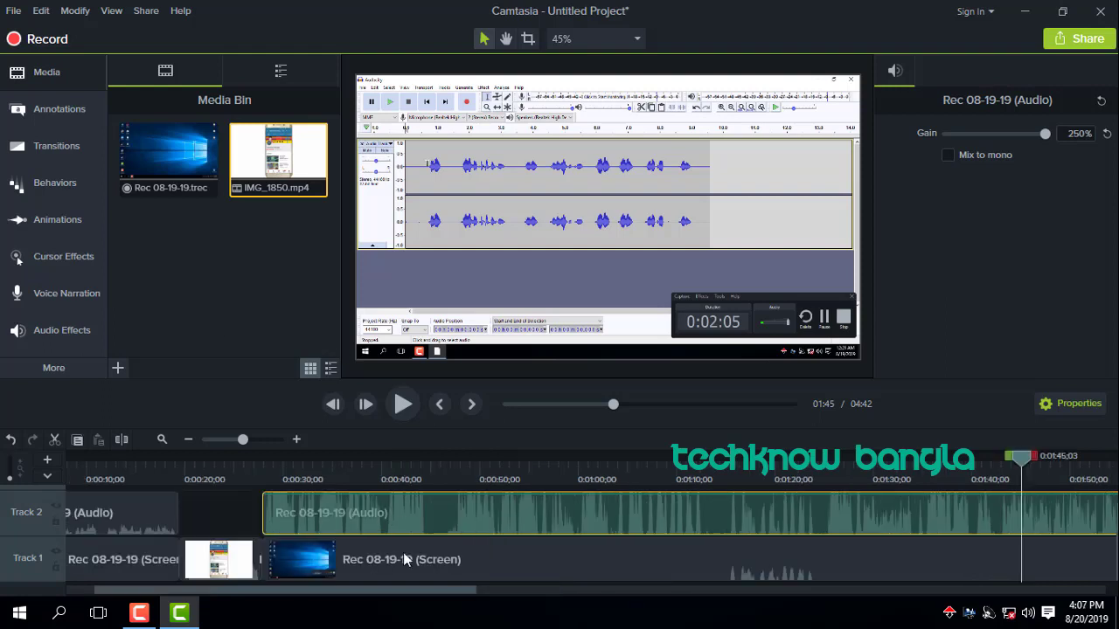
pyautogui.hscroll(-1, 392, 599)
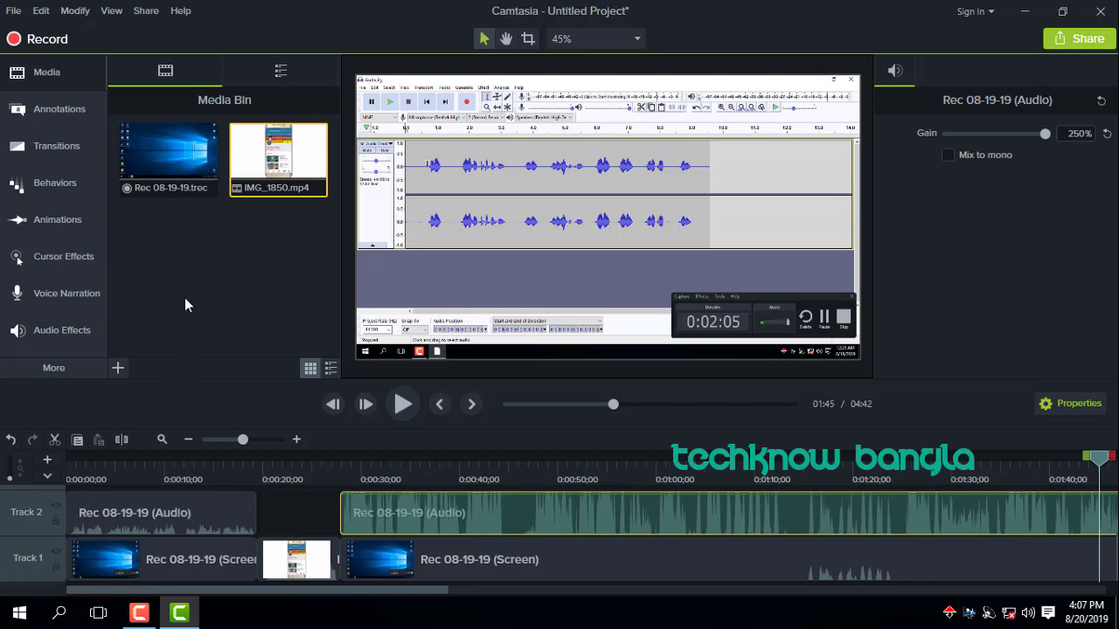
pyautogui.click(118, 371)
pyautogui.click(141, 315)
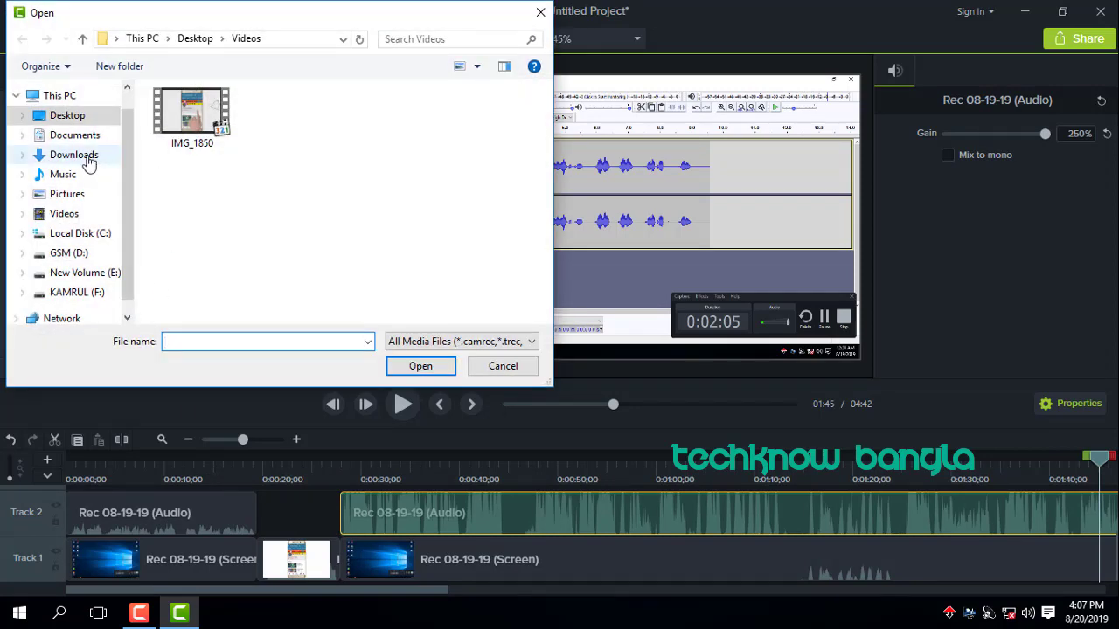
pyautogui.click(69, 115)
pyautogui.doubleClick(233, 275)
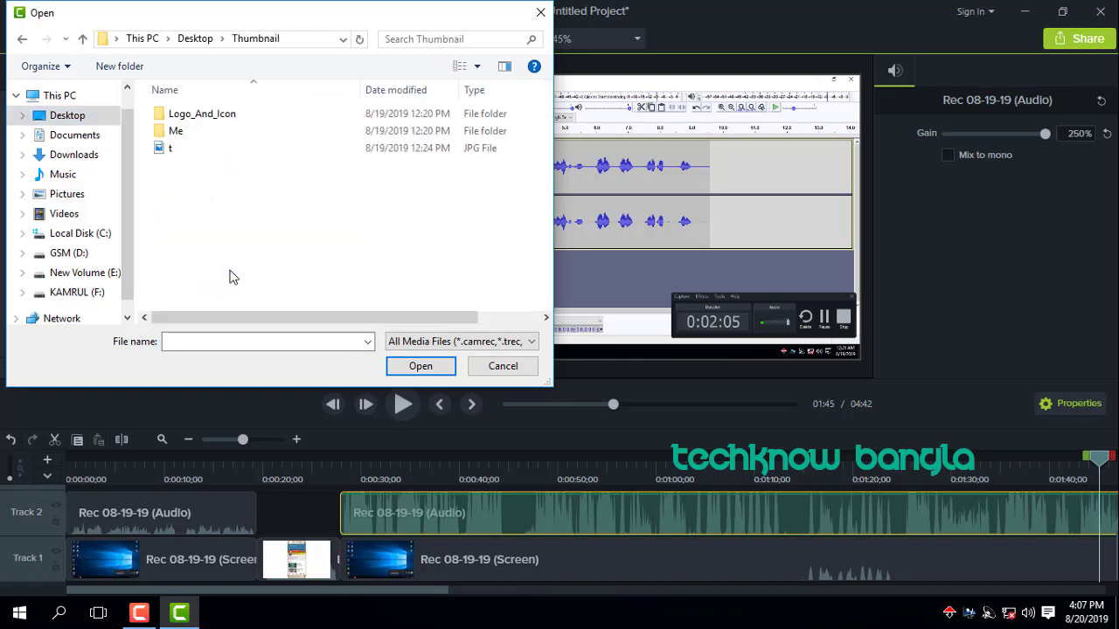
pyautogui.doubleClick(196, 114)
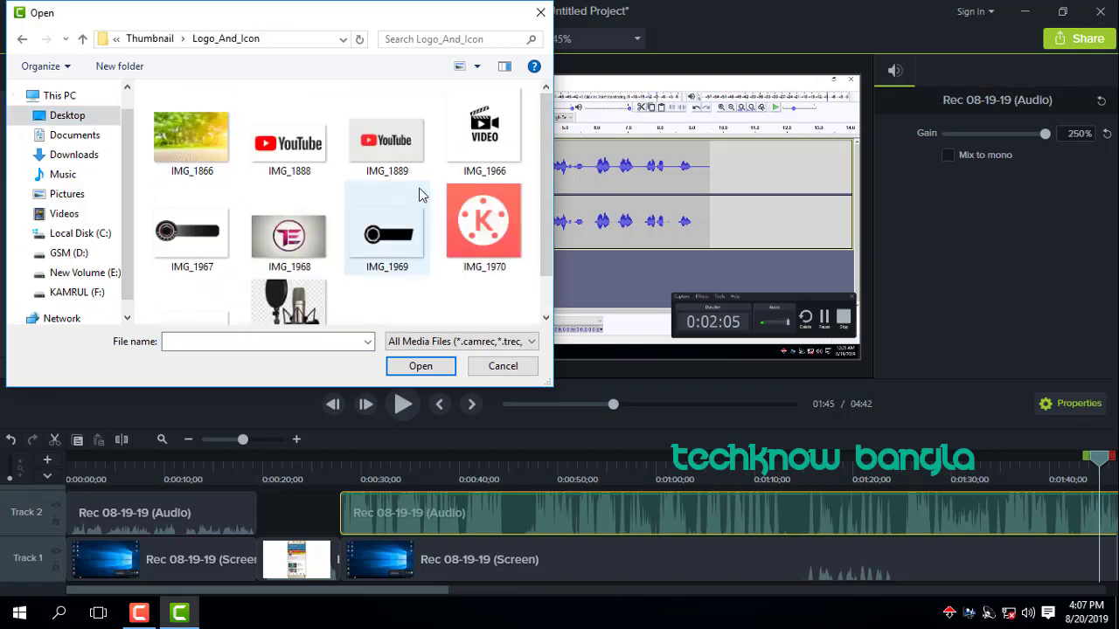
pyautogui.scroll(-1, 381, 253)
pyautogui.scroll(1, 329, 276)
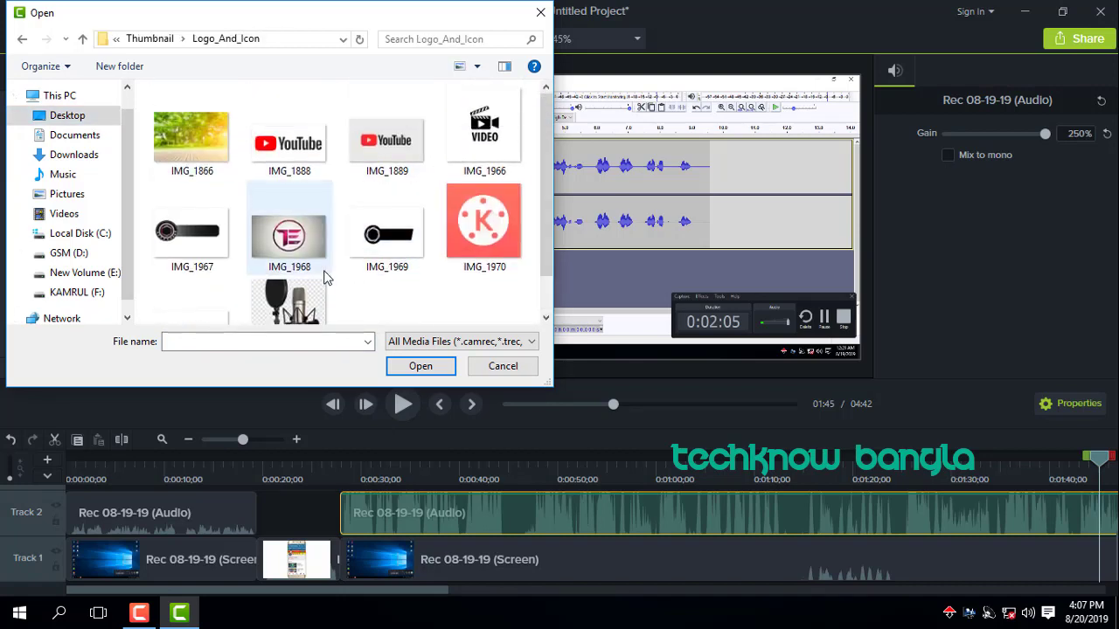
pyautogui.scroll(-1, 327, 278)
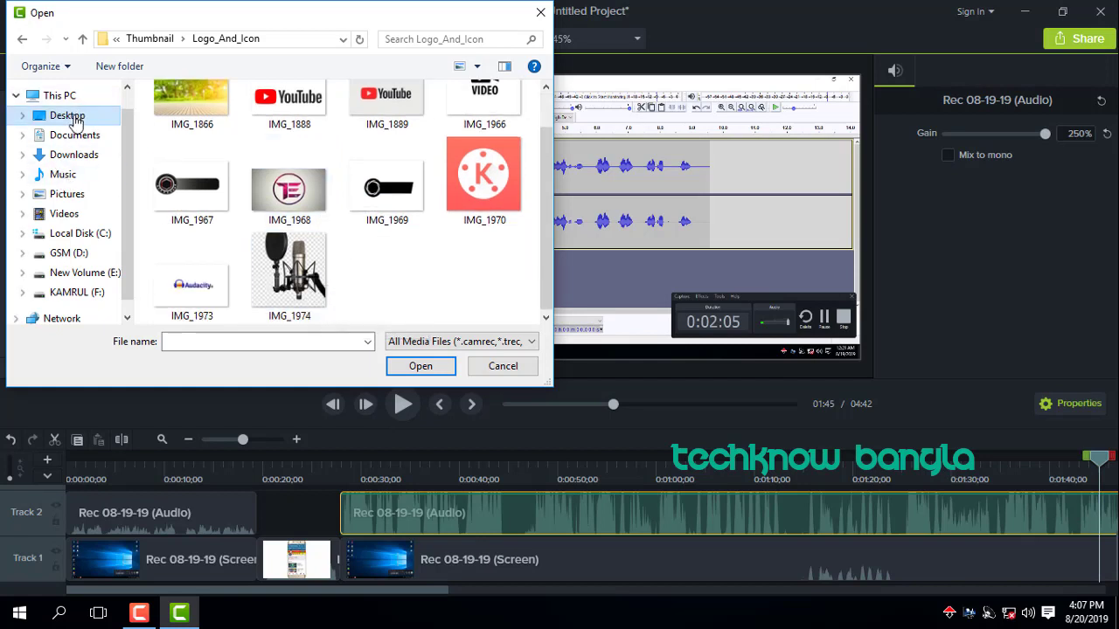
# Look through the desktop's Videos and Thumbnail folders and import the Subscribe image IMG_2167 from the Camera Roll folder.
pyautogui.click(75, 119)
pyautogui.scroll(-1, 212, 262)
pyautogui.doubleClick(229, 268)
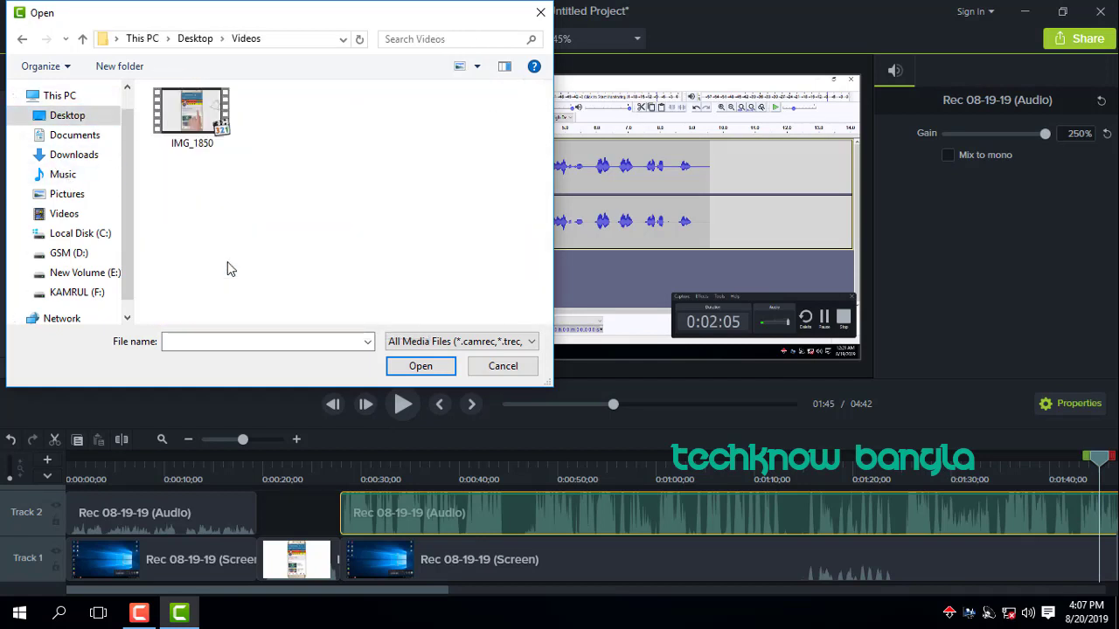
pyautogui.click(67, 115)
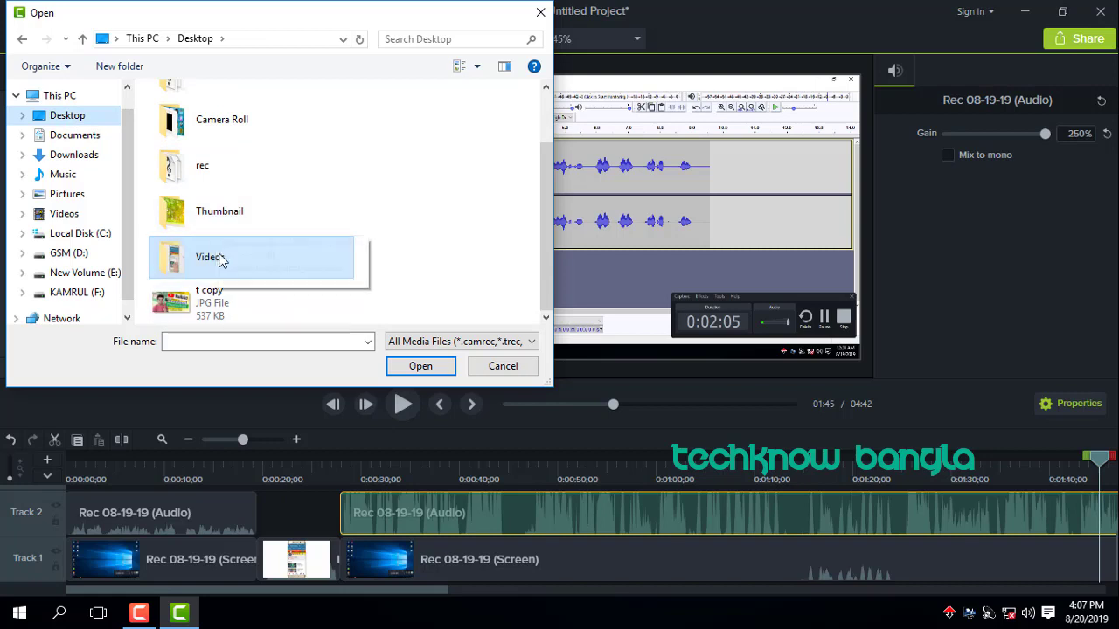
pyautogui.doubleClick(209, 224)
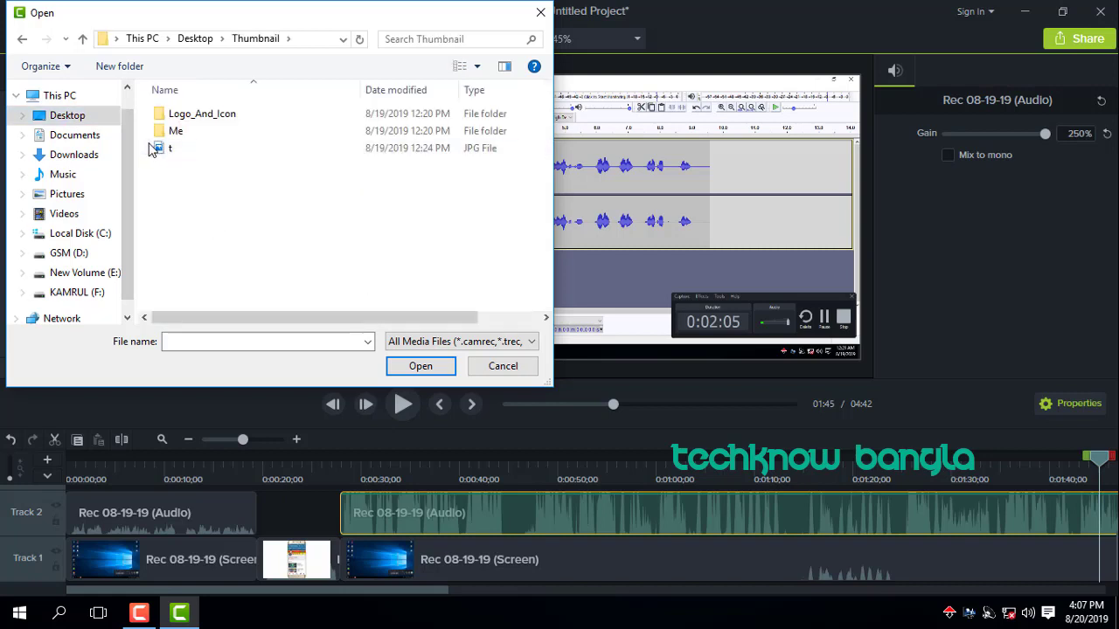
pyautogui.click(68, 114)
pyautogui.doubleClick(236, 208)
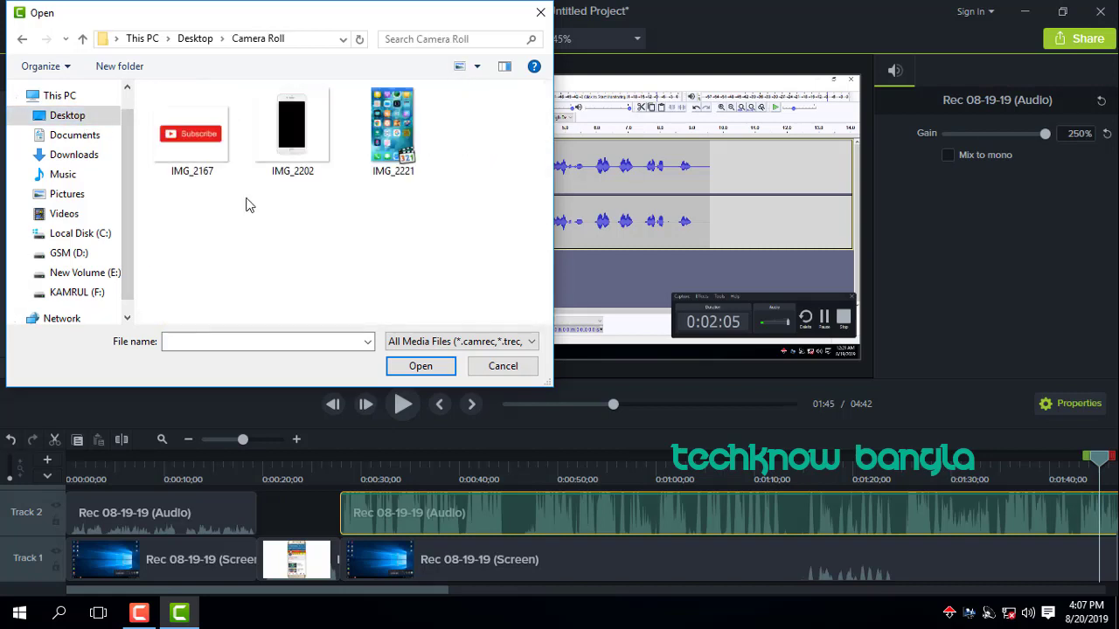
pyautogui.click(198, 144)
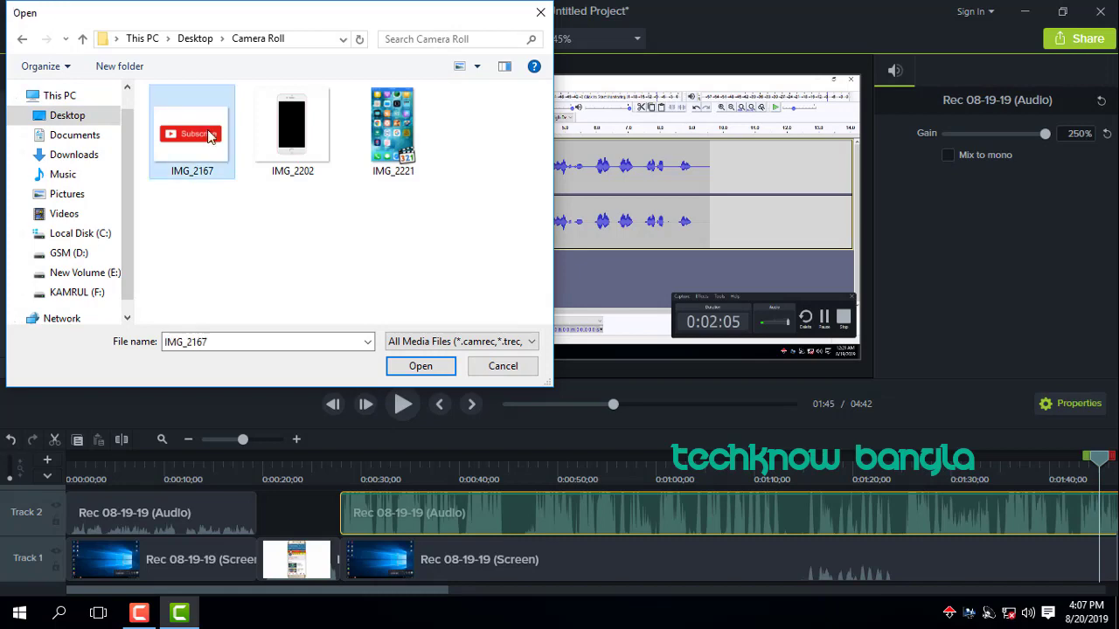
pyautogui.doubleClick(209, 136)
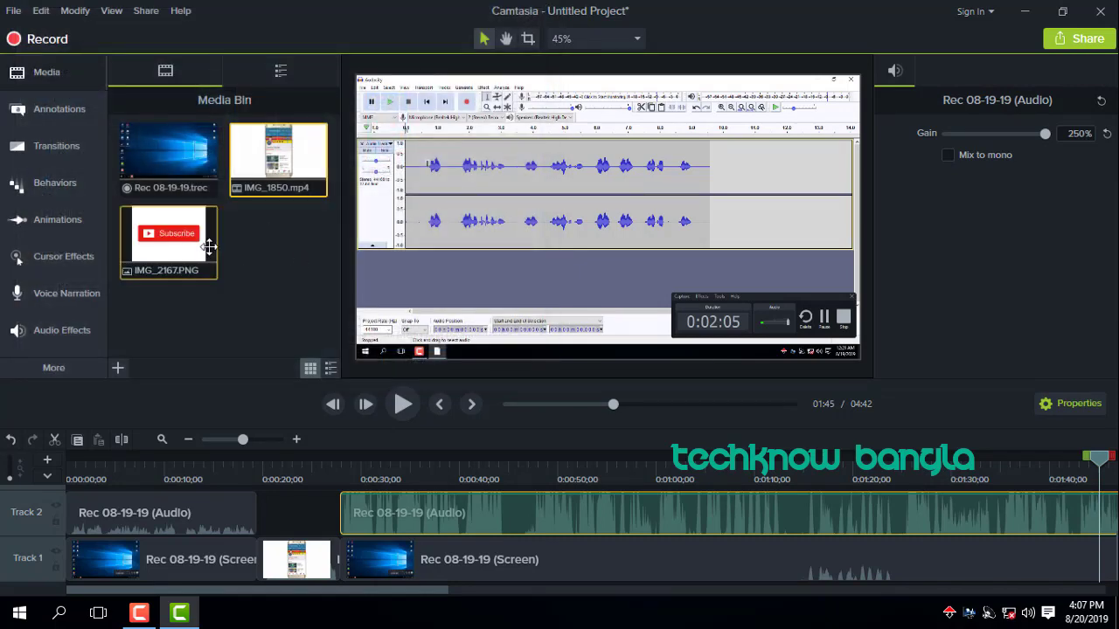
# Place IMG_2167 on the canvas and crop the white margins below, above and to the left of its Subscribe button.
pyautogui.moveTo(173, 242); pyautogui.dragTo(581, 225)
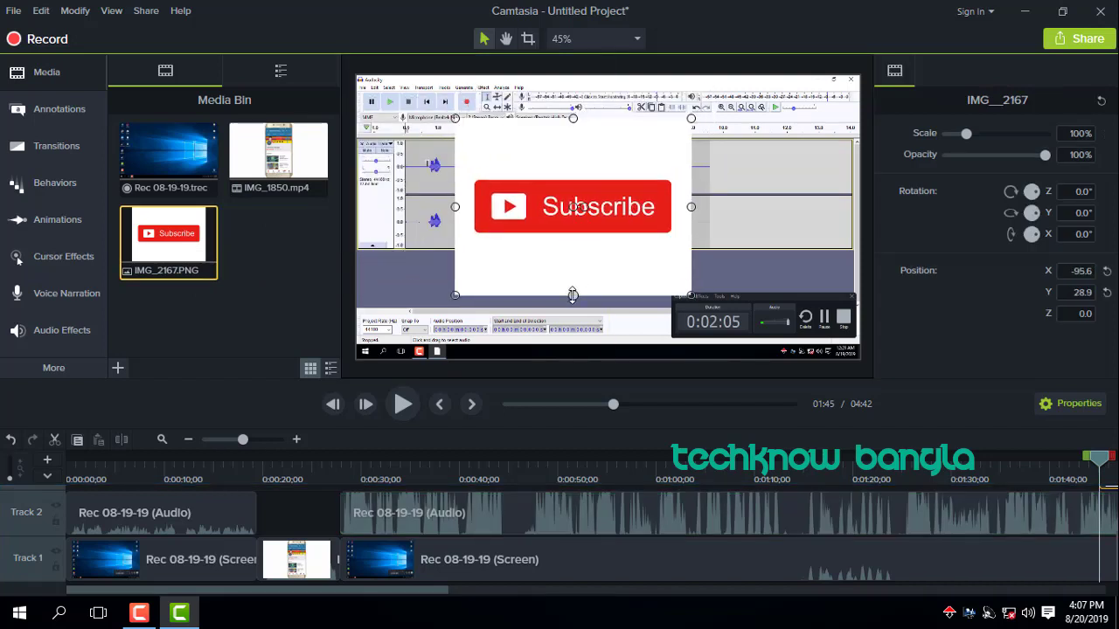
pyautogui.press('alt')
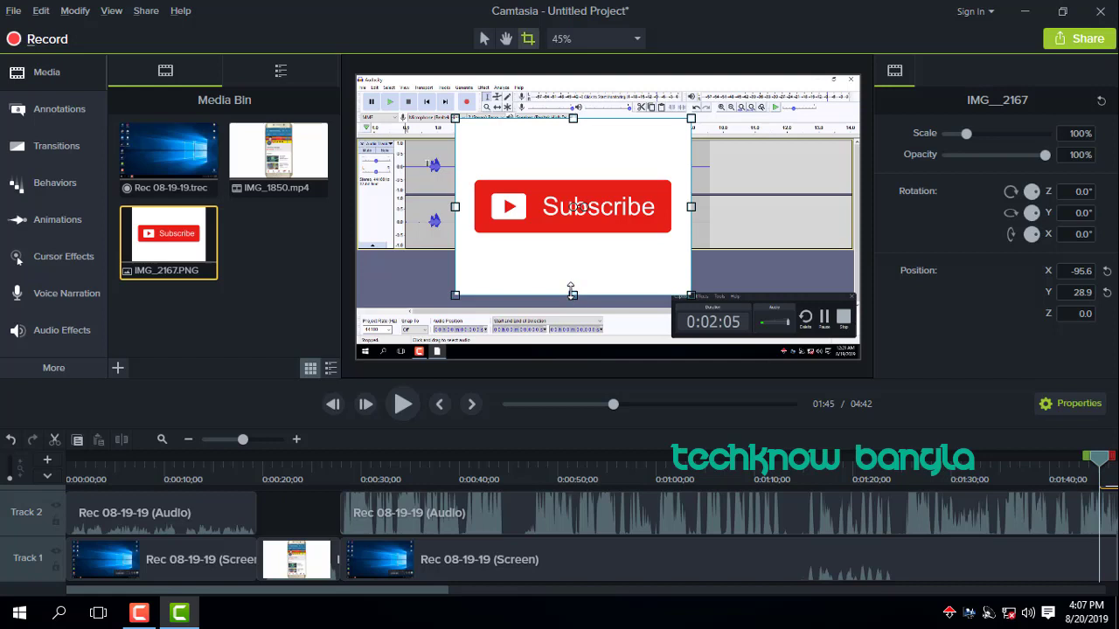
pyautogui.moveTo(573, 296); pyautogui.dragTo(575, 236)
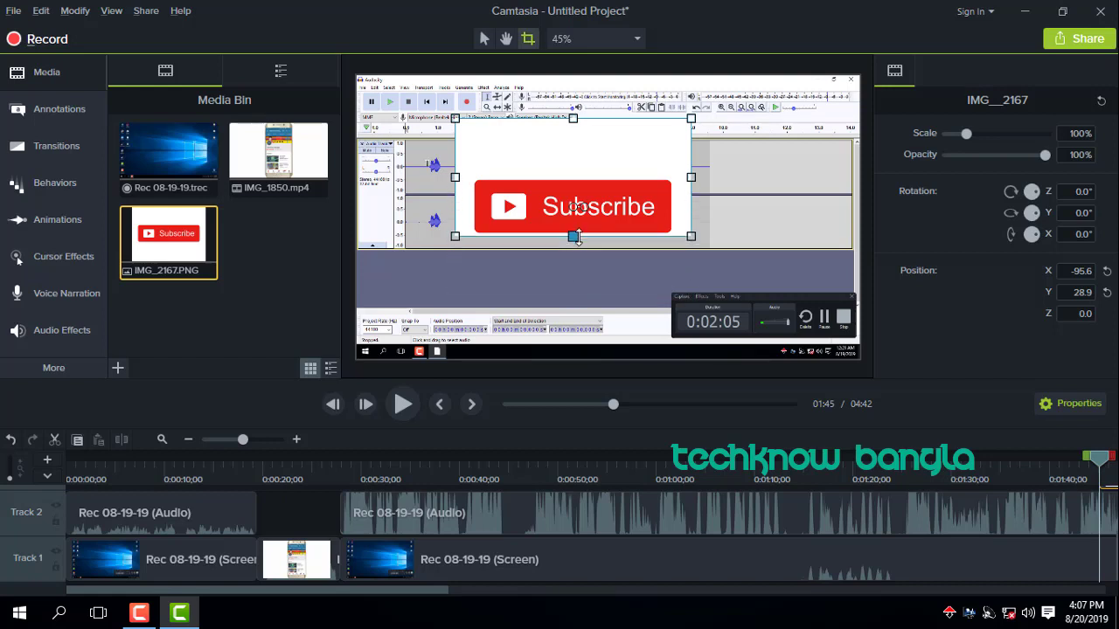
pyautogui.moveTo(572, 120); pyautogui.dragTo(582, 173)
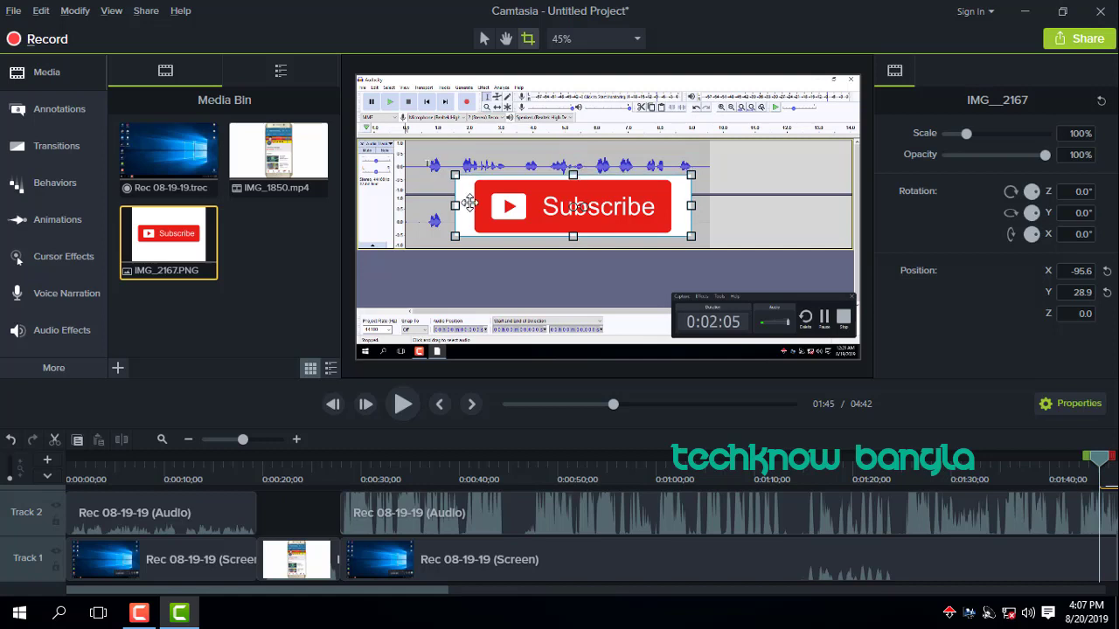
pyautogui.moveTo(459, 207); pyautogui.dragTo(472, 207)
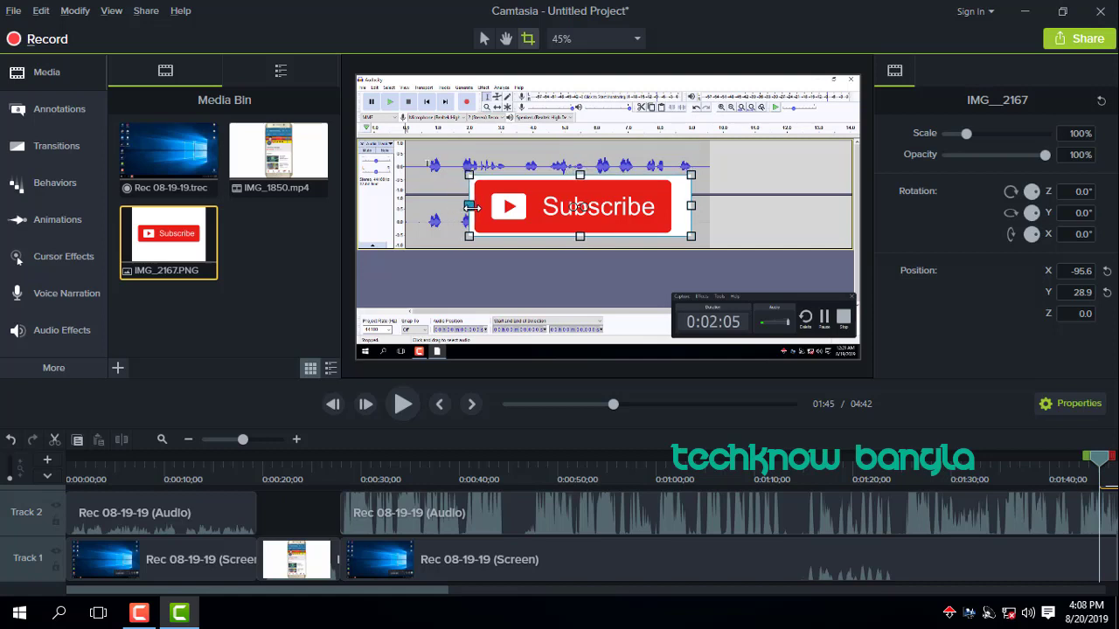
# Crop the Subscribe image's right margin and place it unrotated at 67.5% scale above the recorder window, at about X 432.6, Y -134.0.
pyautogui.moveTo(691, 205); pyautogui.dragTo(608, 217)
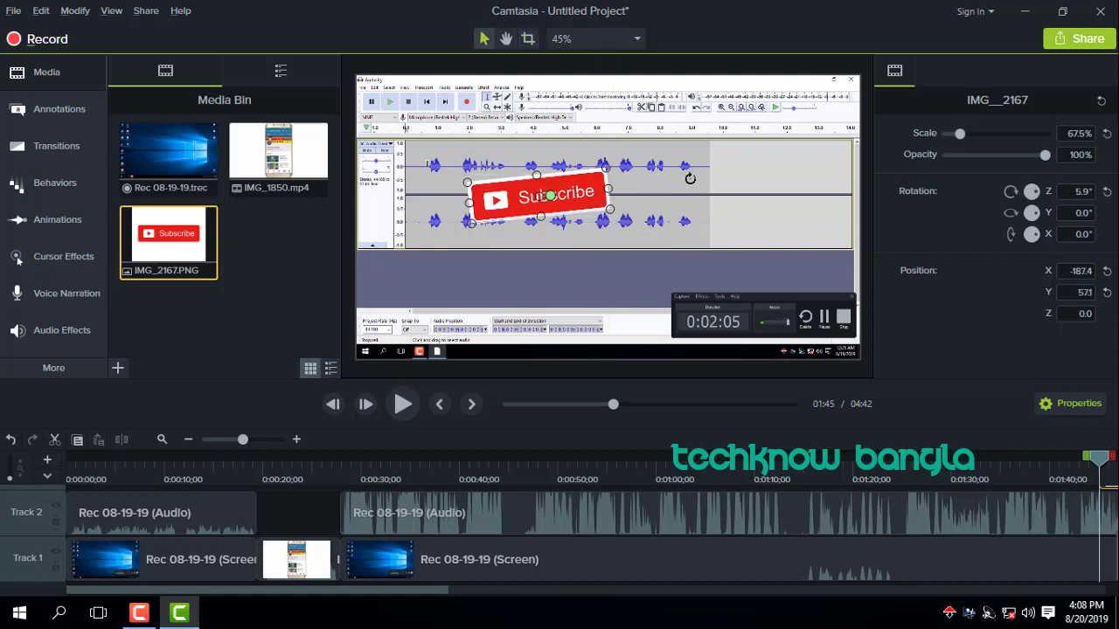
pyautogui.moveTo(570, 203); pyautogui.dragTo(806, 274)
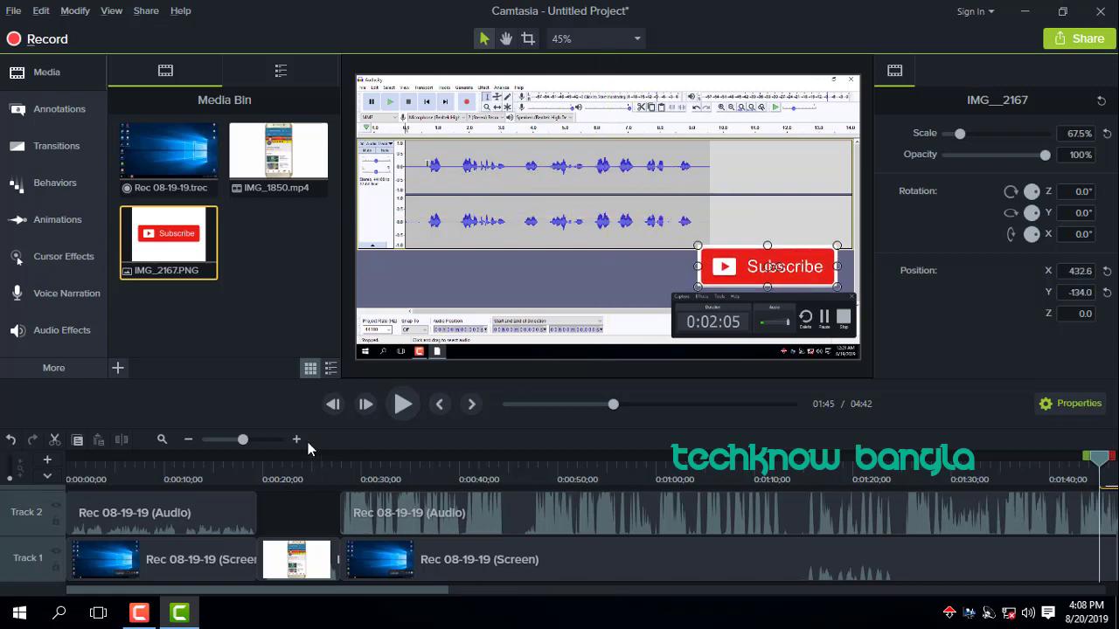
# Extend the IMG_2167 clip on Track 3 at both ends, from about 0:00:42 to about 0:02:09.
pyautogui.click(907, 459)
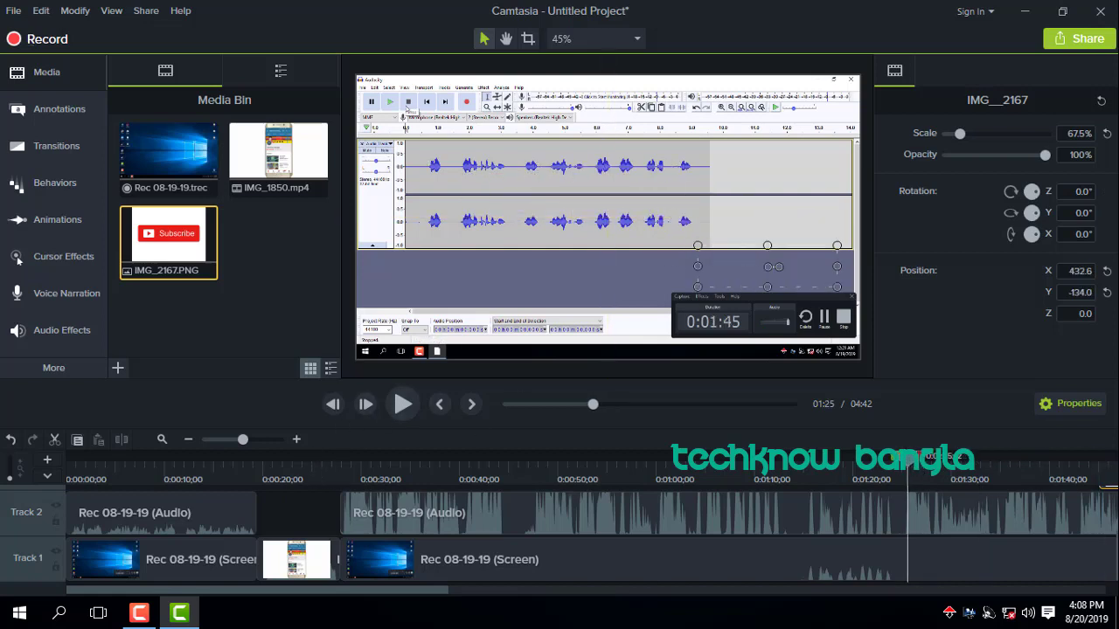
pyautogui.moveTo(361, 591); pyautogui.dragTo(313, 603)
pyautogui.moveTo(407, 578); pyautogui.dragTo(550, 584)
pyautogui.scroll(2, 649, 520)
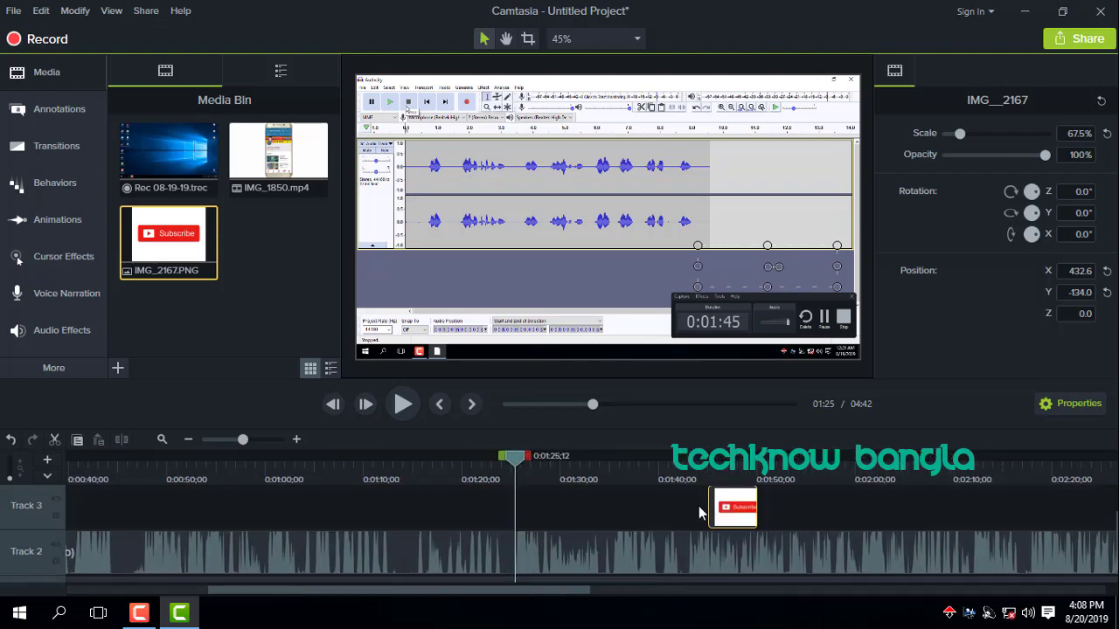
pyautogui.moveTo(709, 512); pyautogui.dragTo(84, 513)
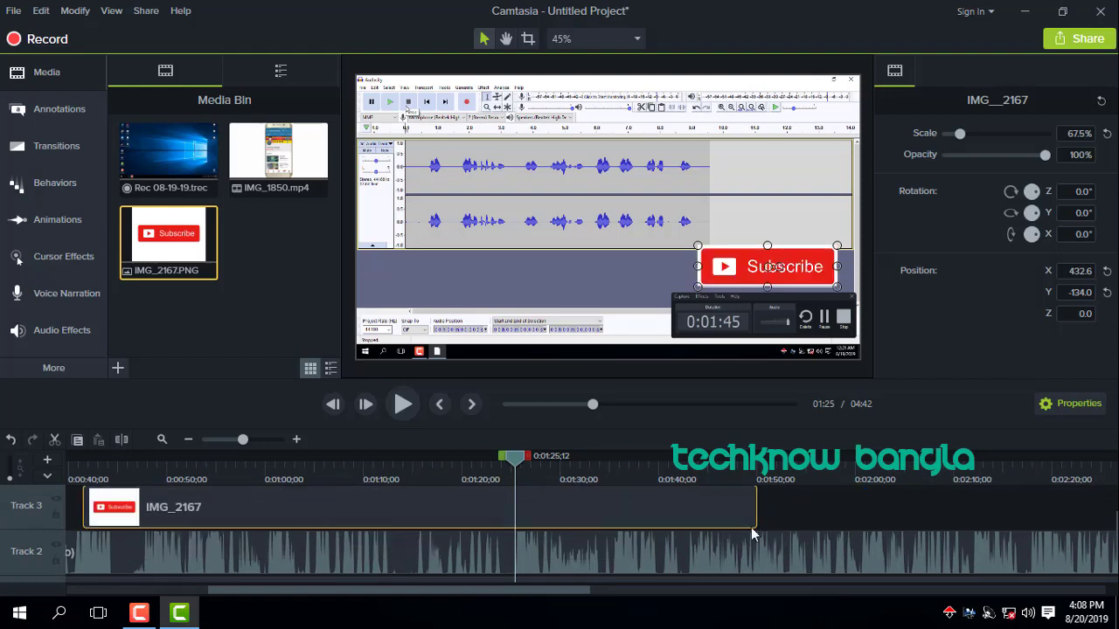
pyautogui.moveTo(757, 506); pyautogui.dragTo(946, 530)
pyautogui.moveTo(531, 591); pyautogui.dragTo(447, 590)
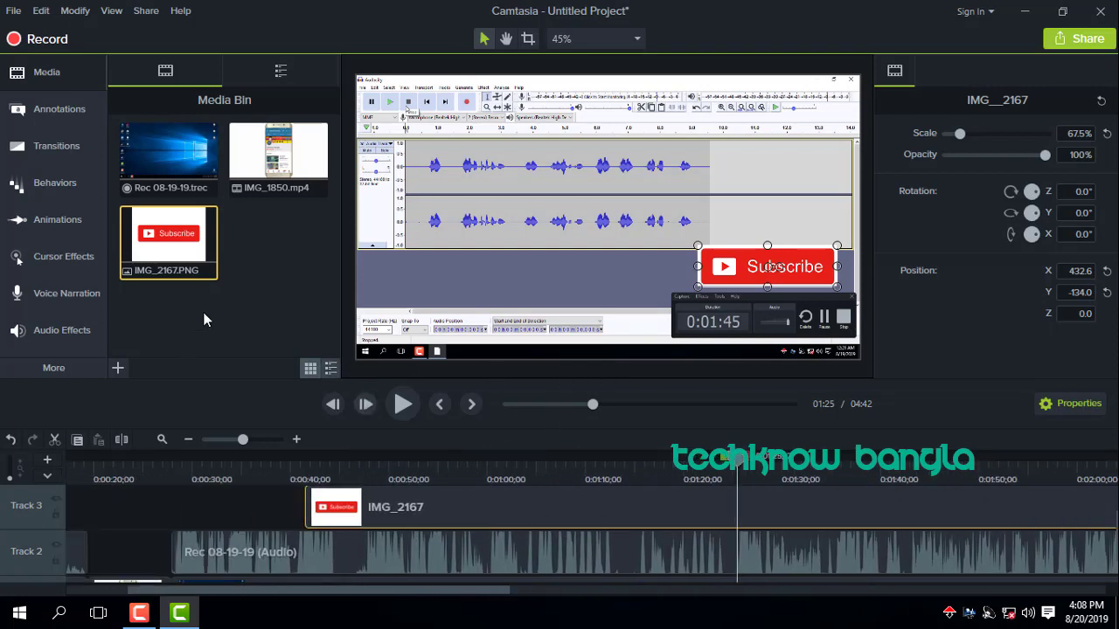
# Add a text-only Basic callout to the middle of the frame at 0:01:25;12 with the text "TechKnow Bangla".
pyautogui.click(59, 109)
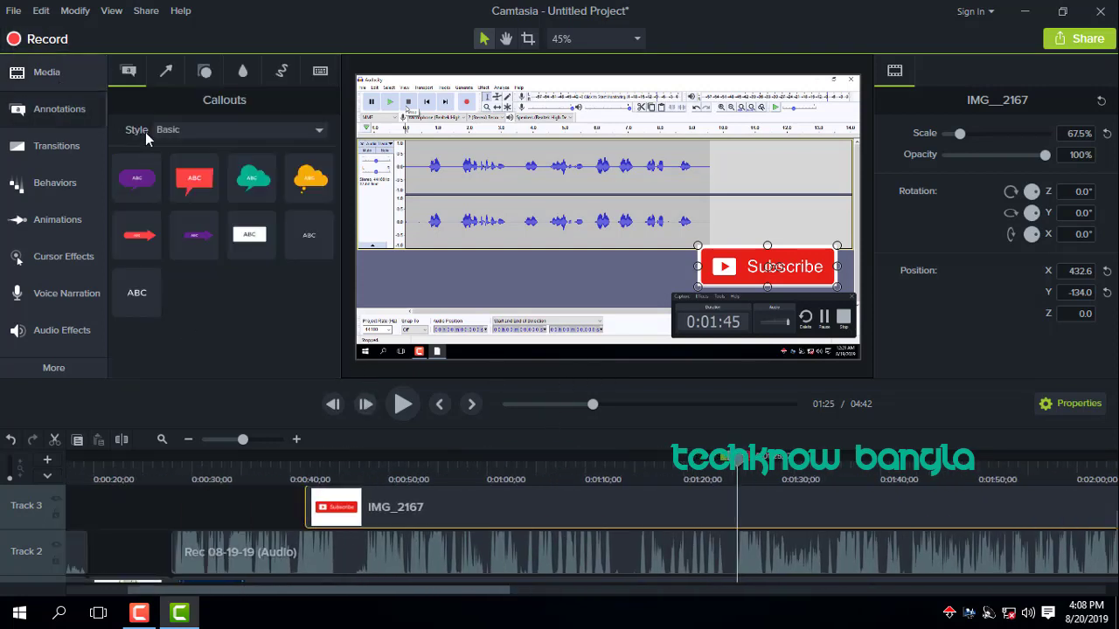
pyautogui.moveTo(309, 234); pyautogui.dragTo(605, 202)
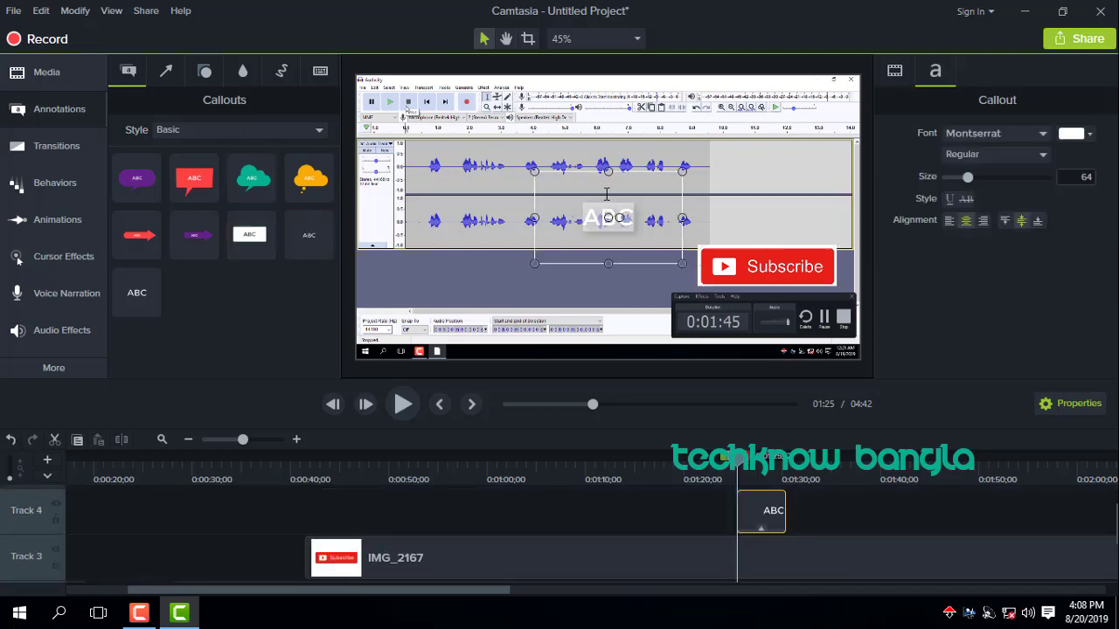
pyautogui.write('Tec')
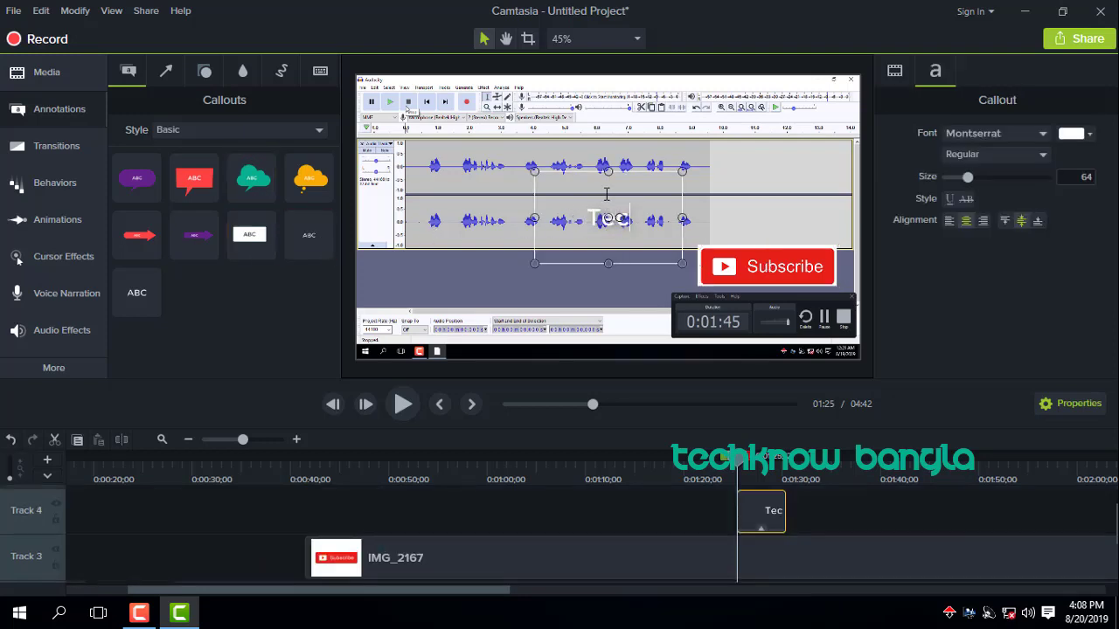
pyautogui.write('hKnow')
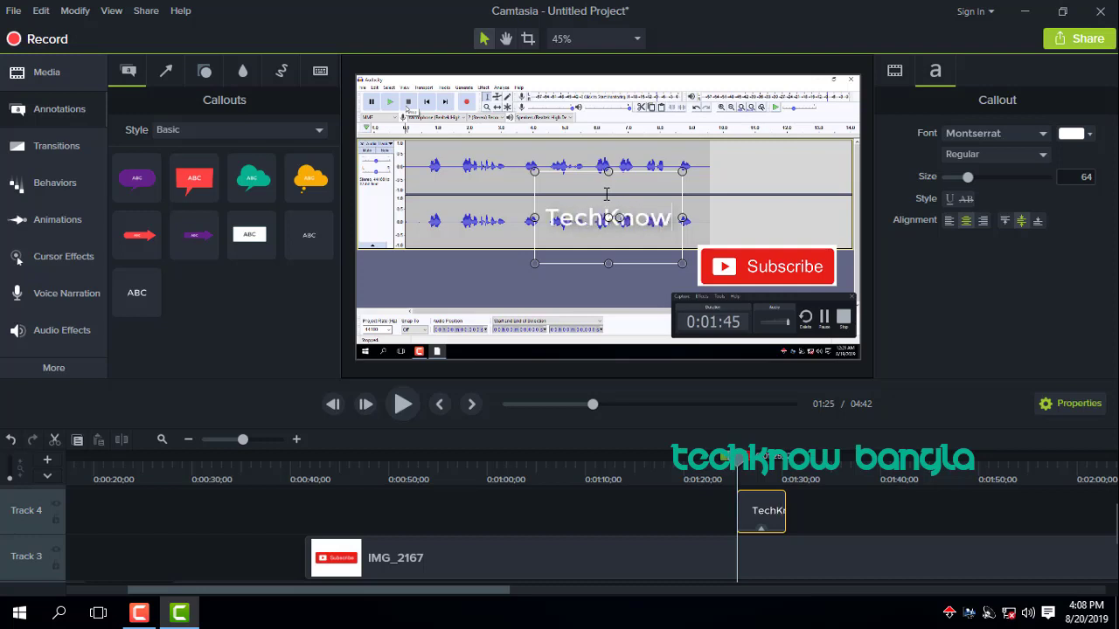
pyautogui.write(' Bang')
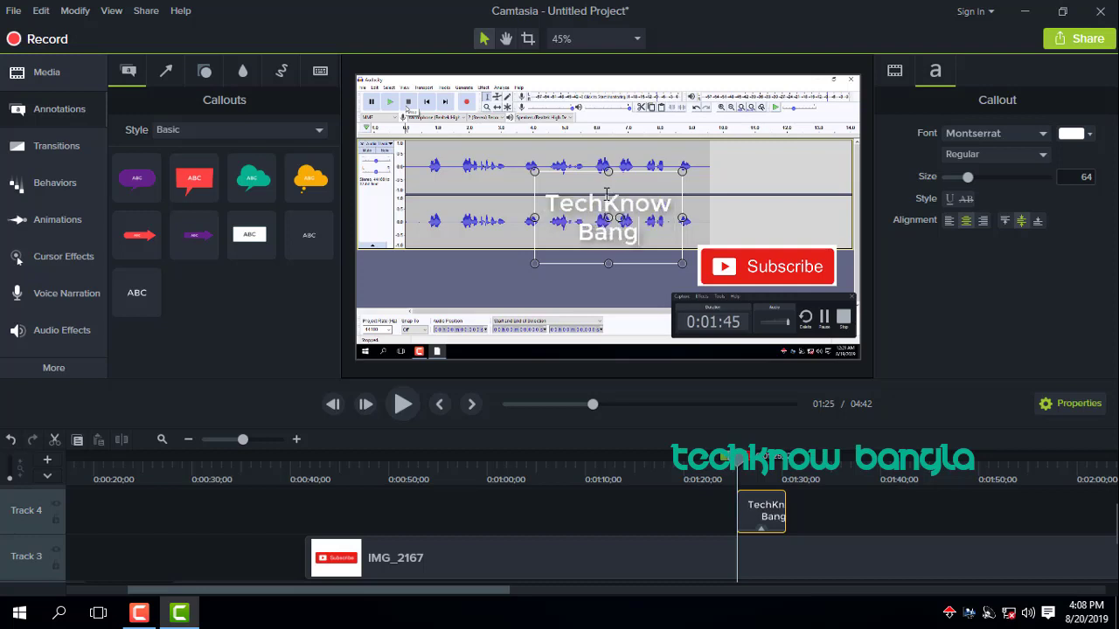
pyautogui.write('la')
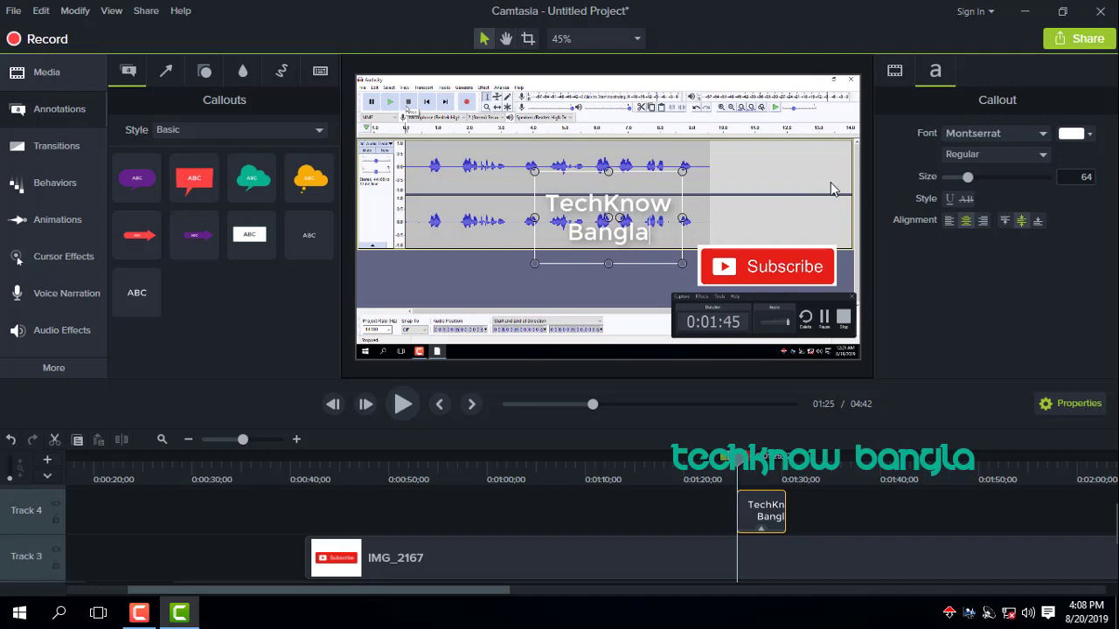
# Change the font colour of the whole "TechKnow Bangla" callout text to blue.
pyautogui.click(1079, 136)
pyautogui.click(1076, 134)
pyautogui.doubleClick(661, 227)
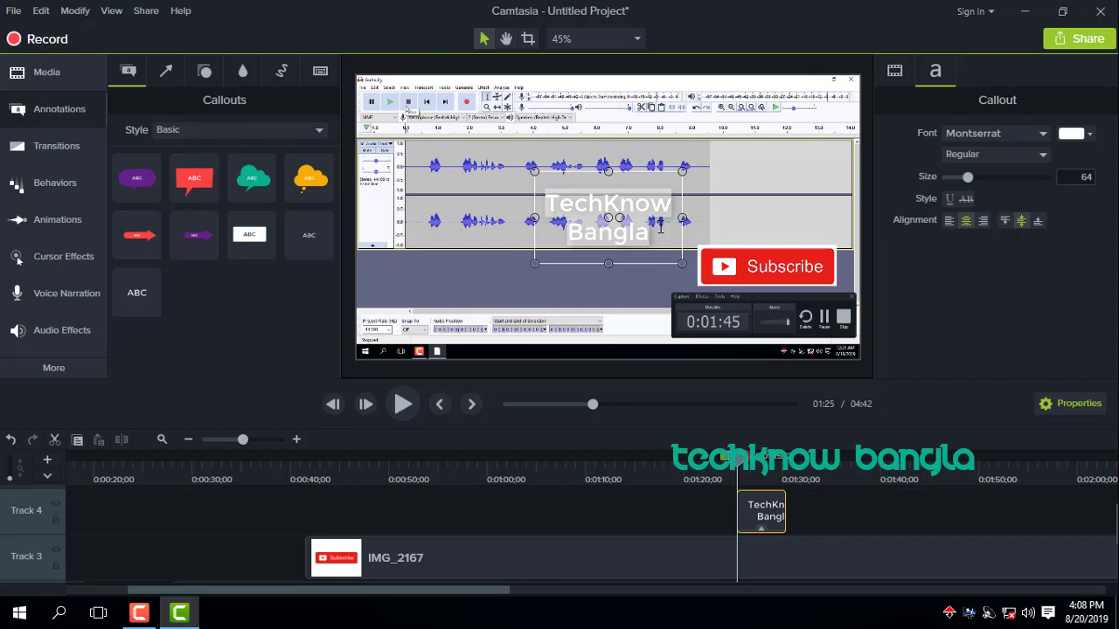
pyautogui.click(1080, 134)
pyautogui.click(1039, 186)
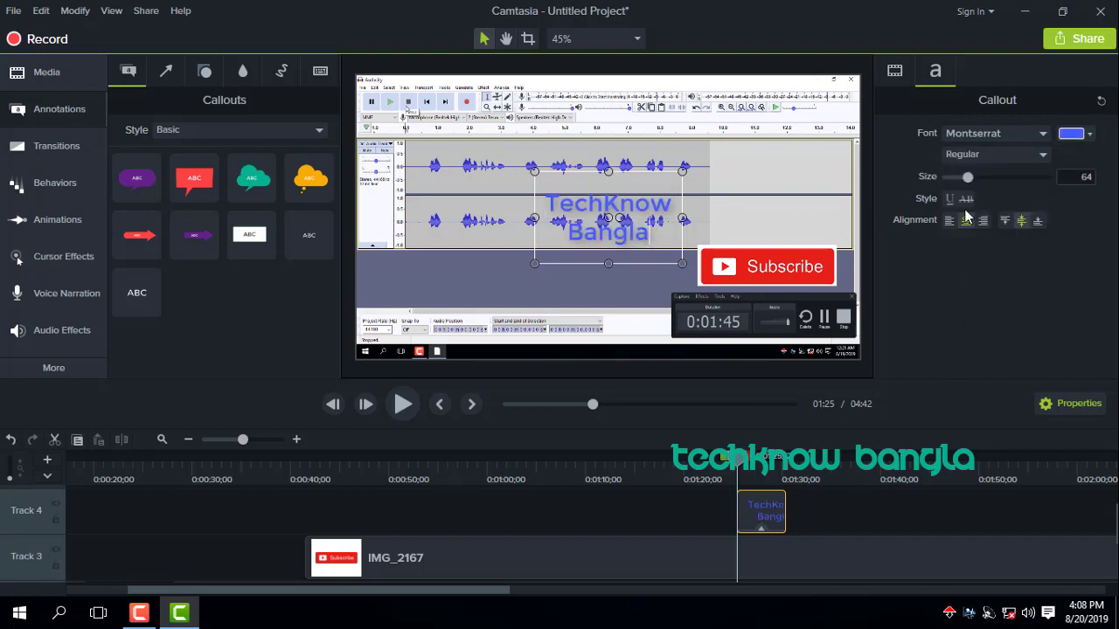
# Scale the "TechKnow Bangla" callout to 120.8% and set its drop shadow to offset 37, opacity 13% and blur 5.
pyautogui.click(895, 71)
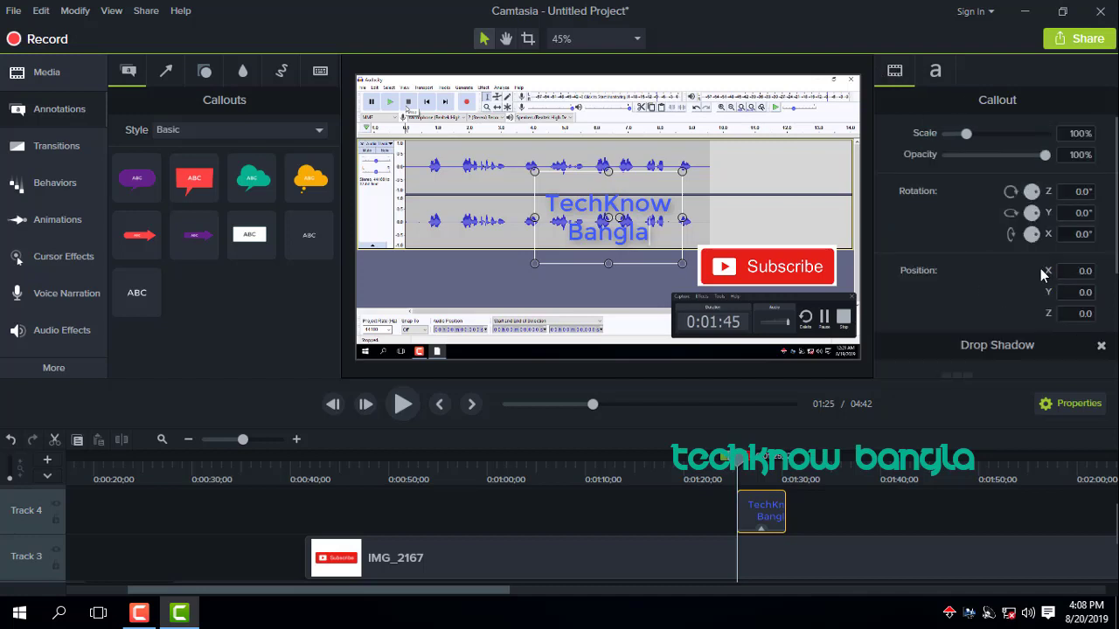
pyautogui.moveTo(965, 138); pyautogui.dragTo(969, 136)
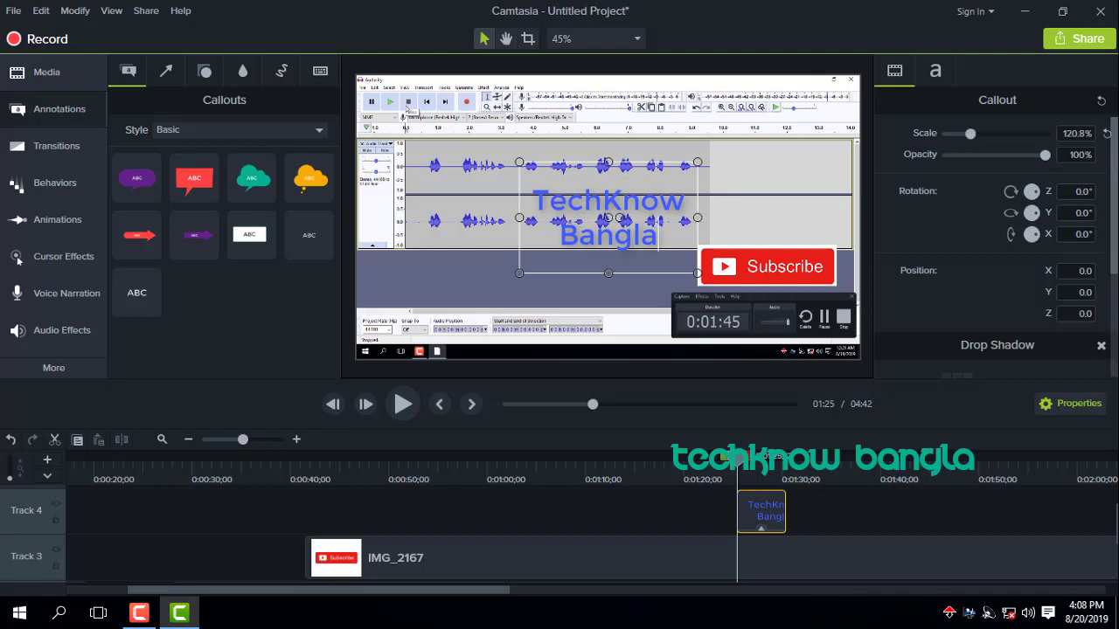
pyautogui.scroll(-3, 1112, 273)
pyautogui.scroll(-2, 1112, 272)
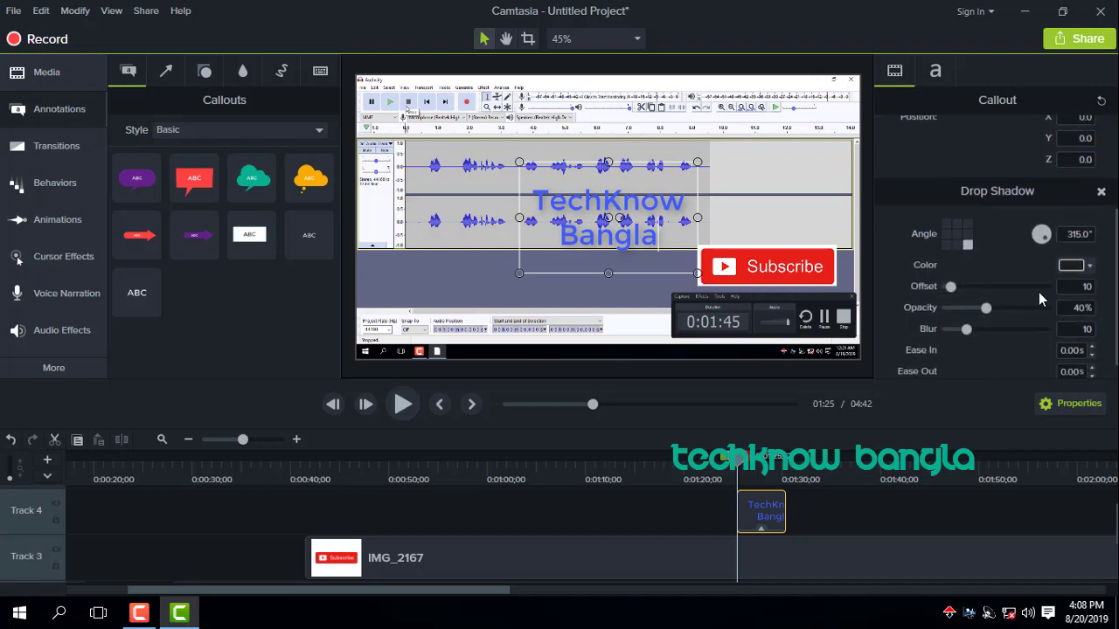
pyautogui.moveTo(953, 285); pyautogui.dragTo(961, 330)
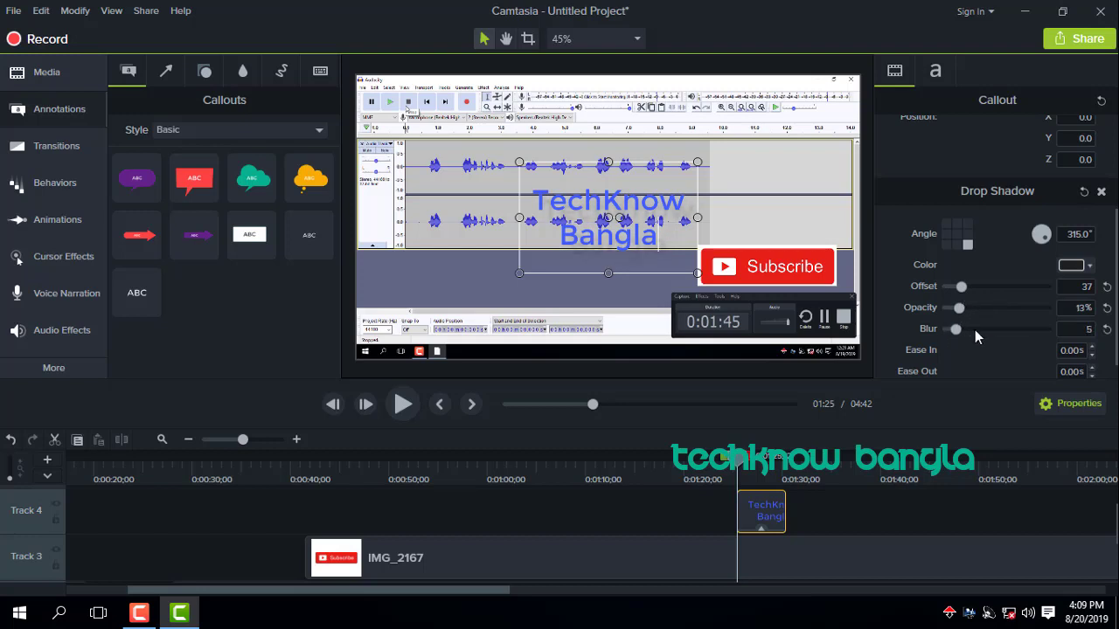